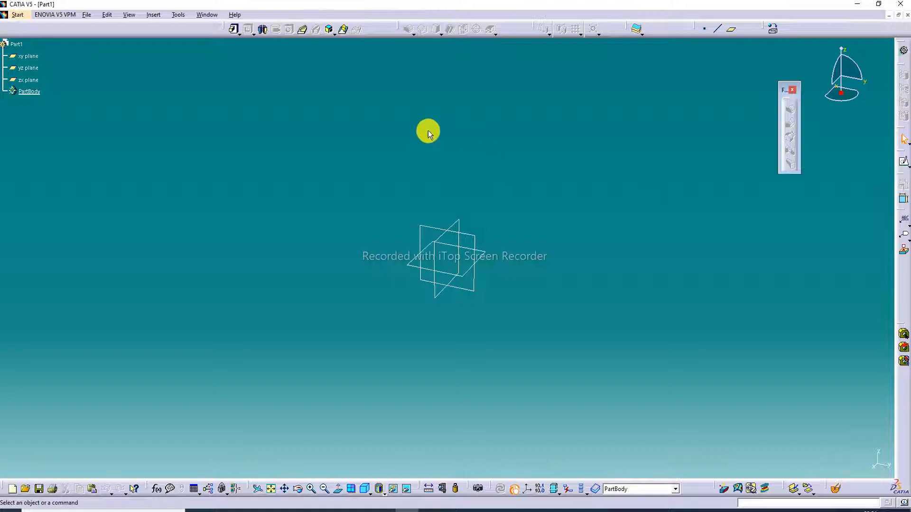
Sketch a rectangle on the xy plane, starting at the origin and extending into the positive quadrant, and finish the sketch
{"action": "left_click", "coordinate": [486, 253]}
{"action": "left_click", "coordinate": [903, 162]}
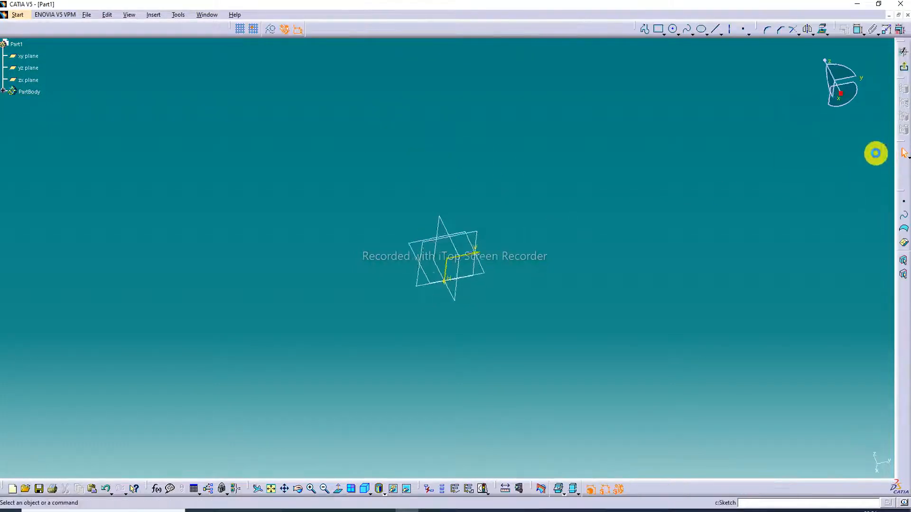
{"action": "left_click", "coordinate": [659, 30]}
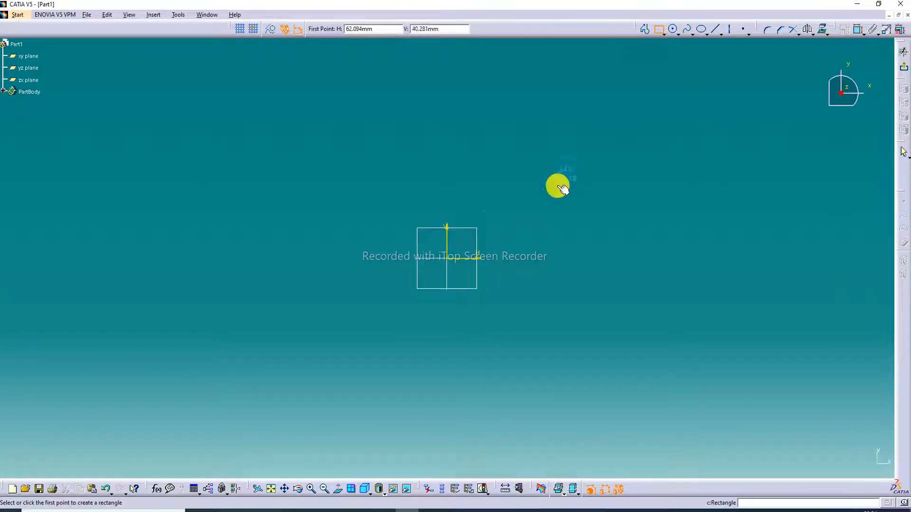
{"action": "left_click", "coordinate": [448, 261]}
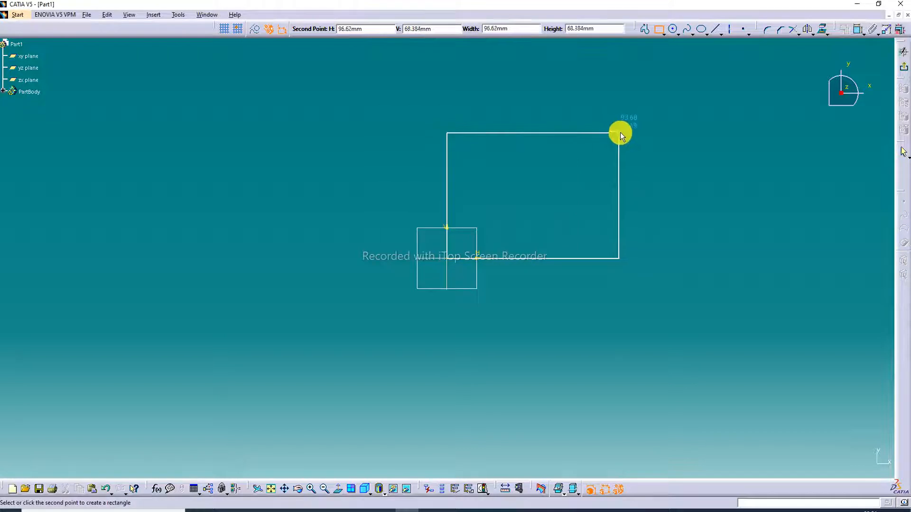
{"action": "left_click", "coordinate": [656, 122]}
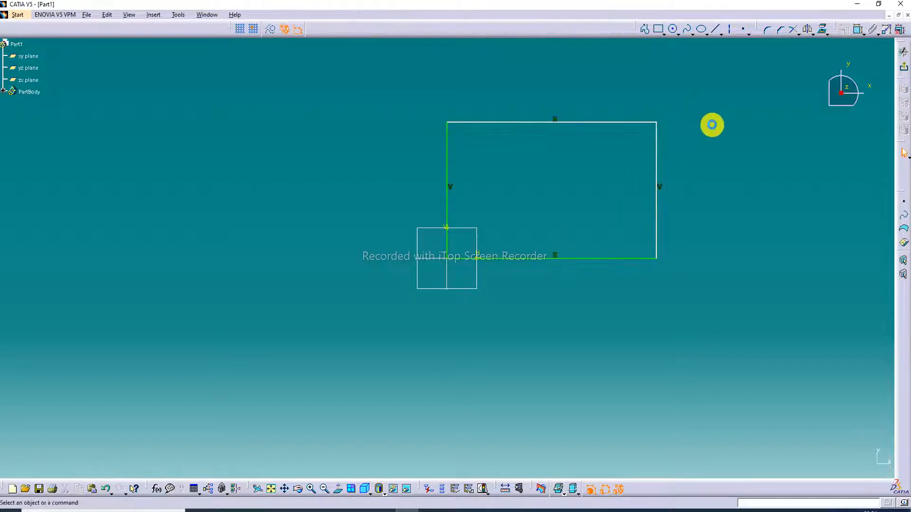
{"action": "left_click", "coordinate": [904, 64]}
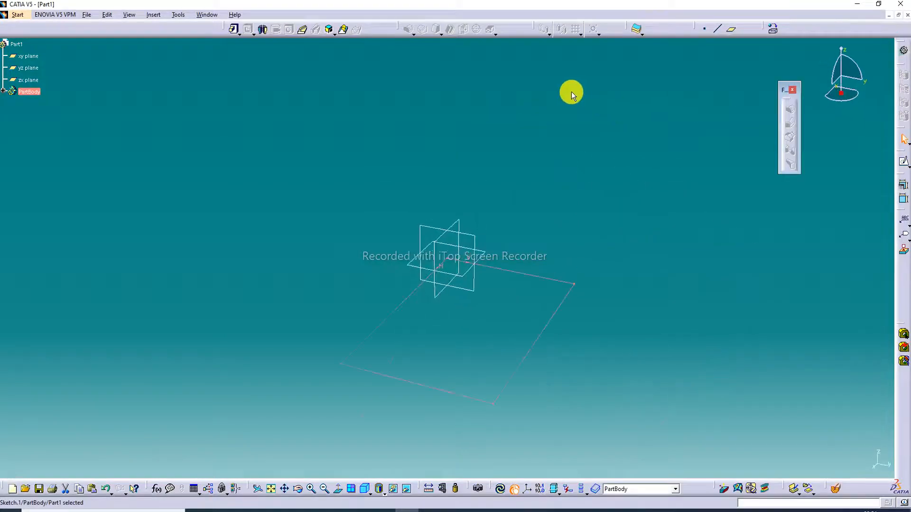
Pad the rectangle sketch to a length of 40 mm
{"action": "left_click", "coordinate": [235, 31]}
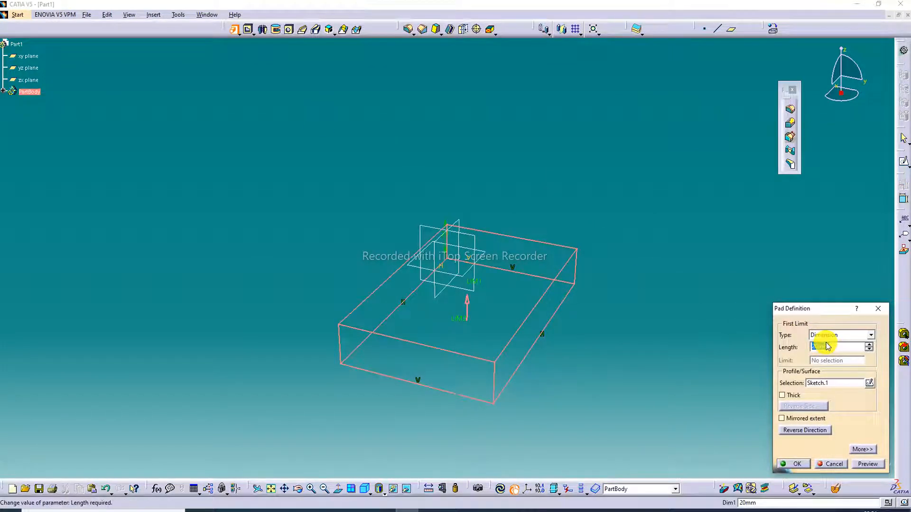
{"action": "type", "text": "40"}
{"action": "key", "text": "Return"}
{"action": "left_click", "coordinate": [745, 318]}
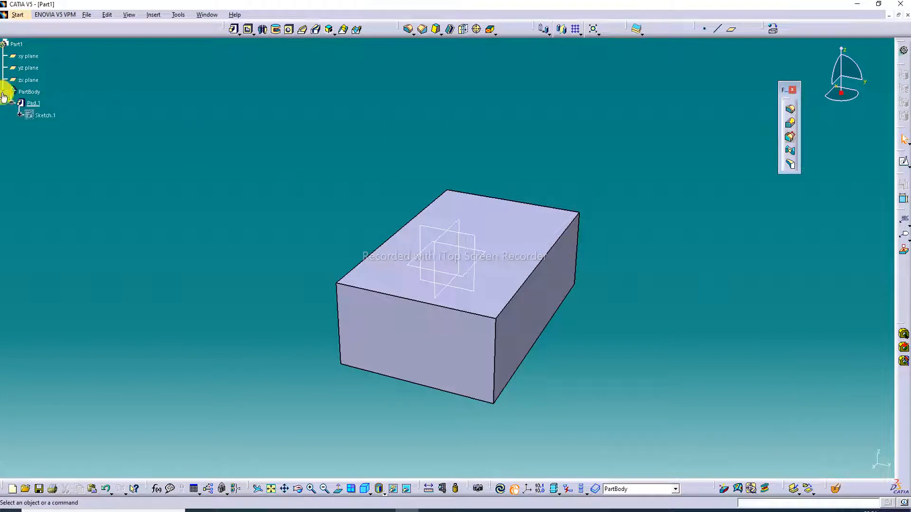
Change the pad's fill color to purple in its graphic properties
{"action": "right_click", "coordinate": [26, 103]}
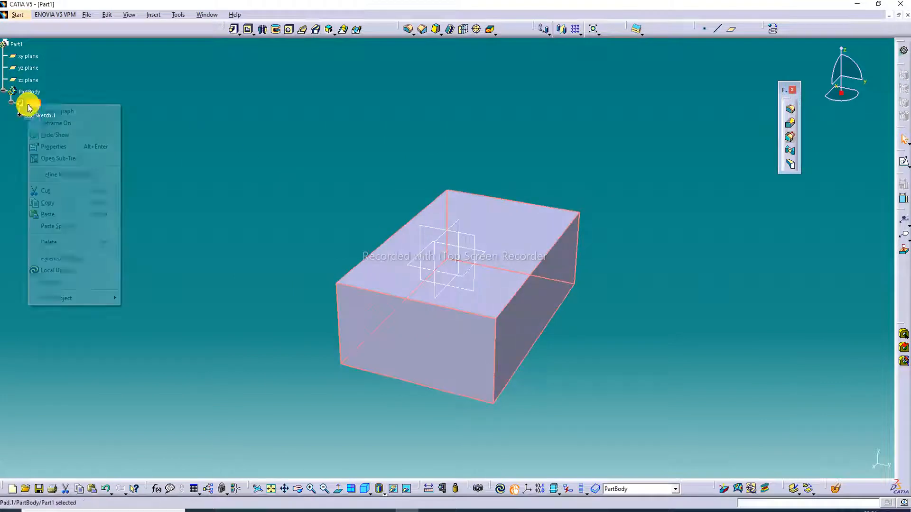
{"action": "left_click", "coordinate": [59, 148]}
{"action": "left_click", "coordinate": [628, 187]}
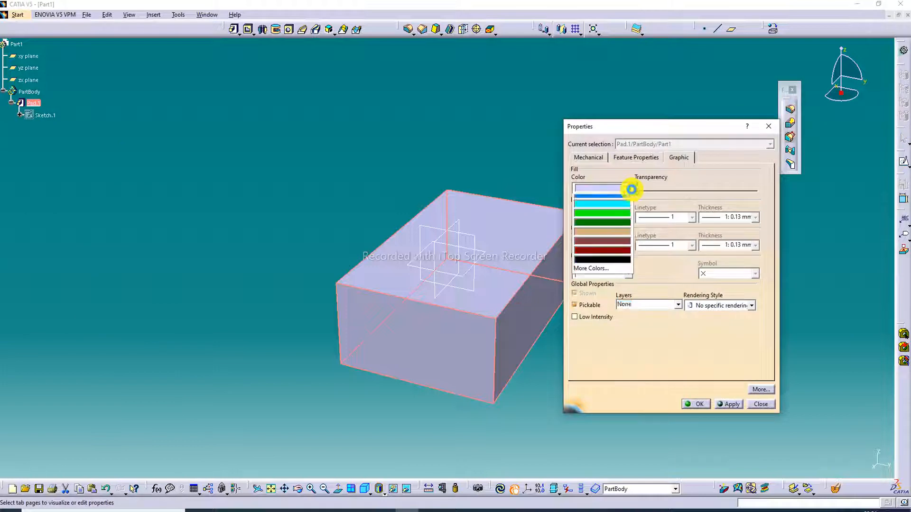
{"action": "left_click", "coordinate": [618, 265]}
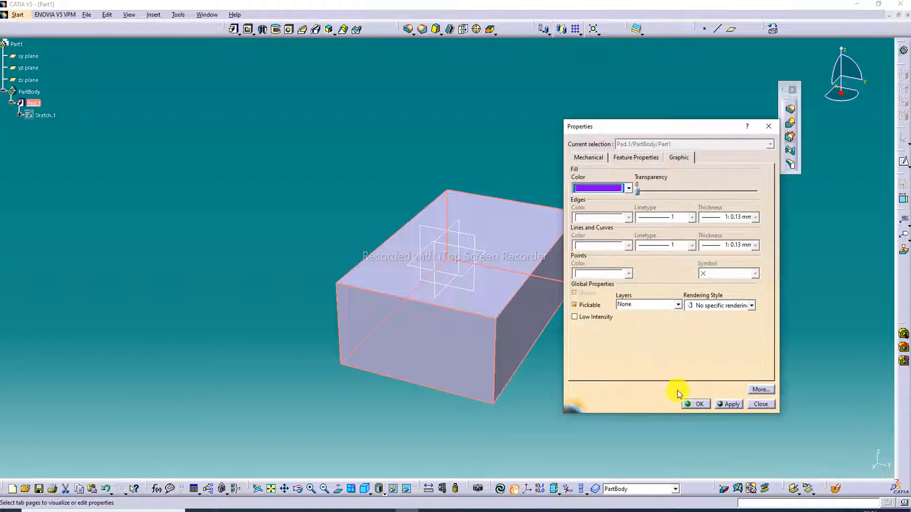
{"action": "left_click", "coordinate": [696, 404]}
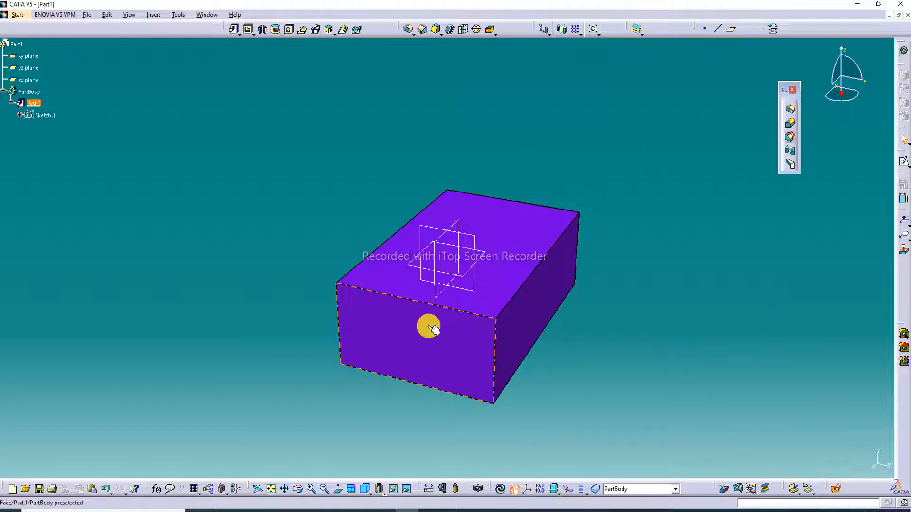
{"action": "left_click", "coordinate": [274, 490]}
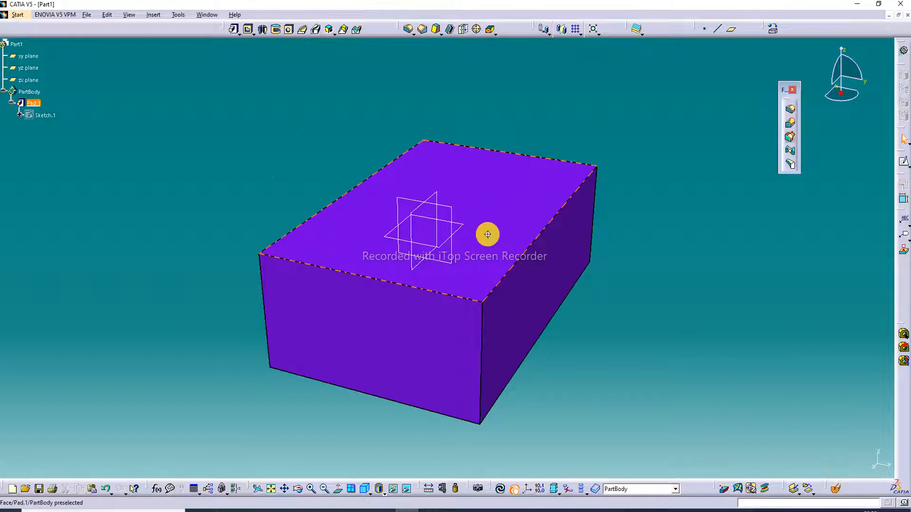
{"action": "middle_click_drag", "start_coordinate": [487, 235], "coordinate": [392, 247]}
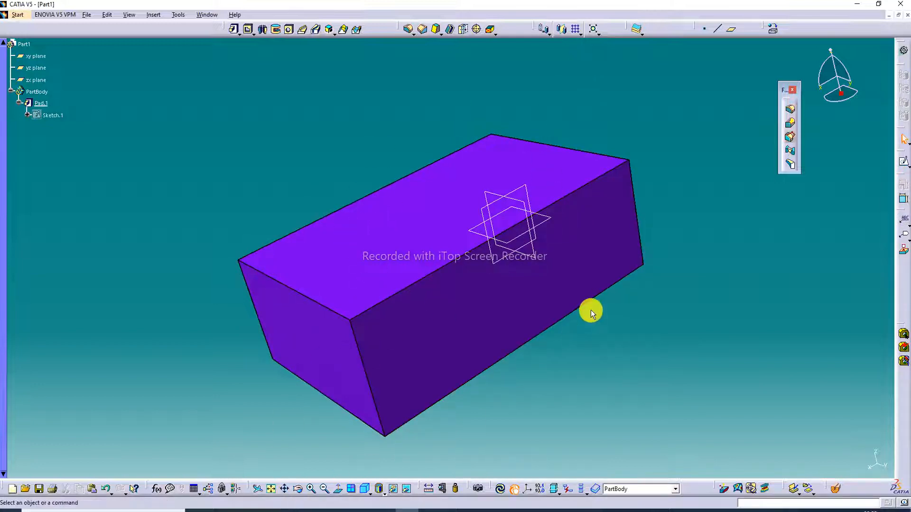
{"action": "key", "text": "alt+Tab"}
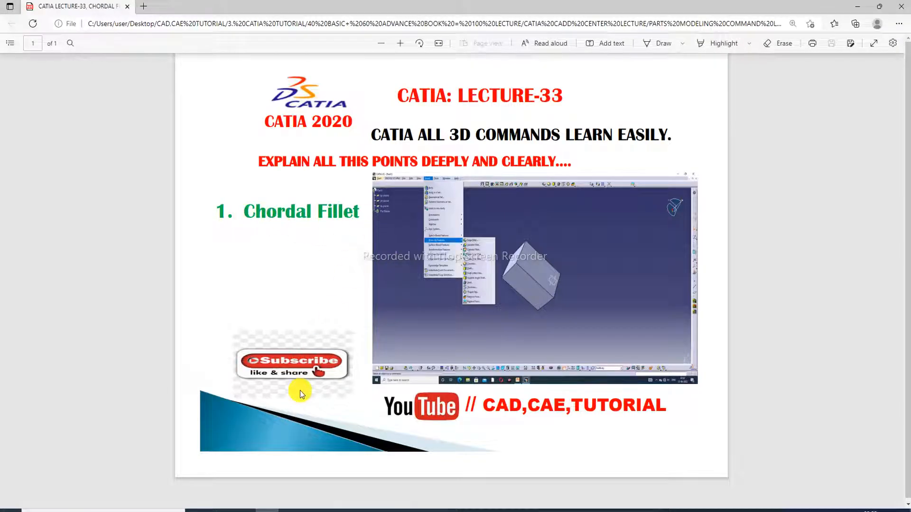
{"action": "left_click", "coordinate": [266, 510]}
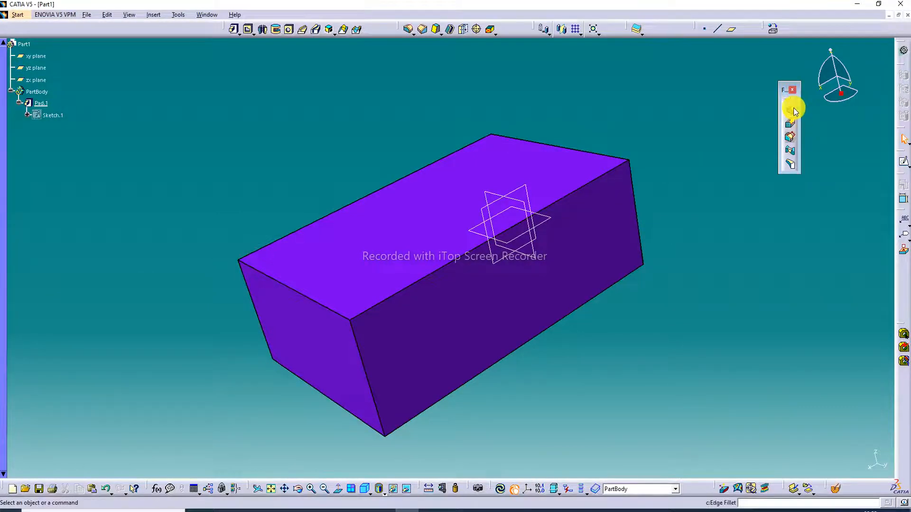
Apply a chordal fillet to the block's long upper front edge, with a 10 mm chordal length at the near end
{"action": "left_click", "coordinate": [791, 137]}
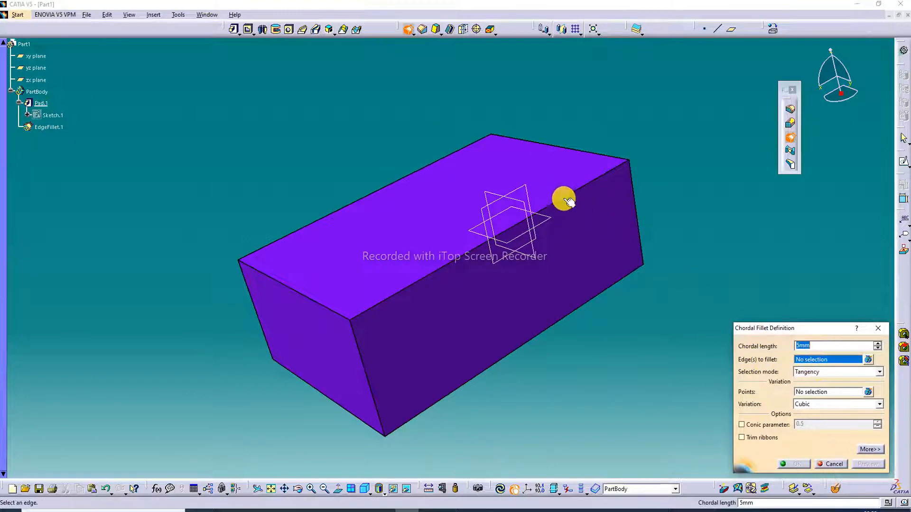
{"action": "left_click", "coordinate": [425, 272]}
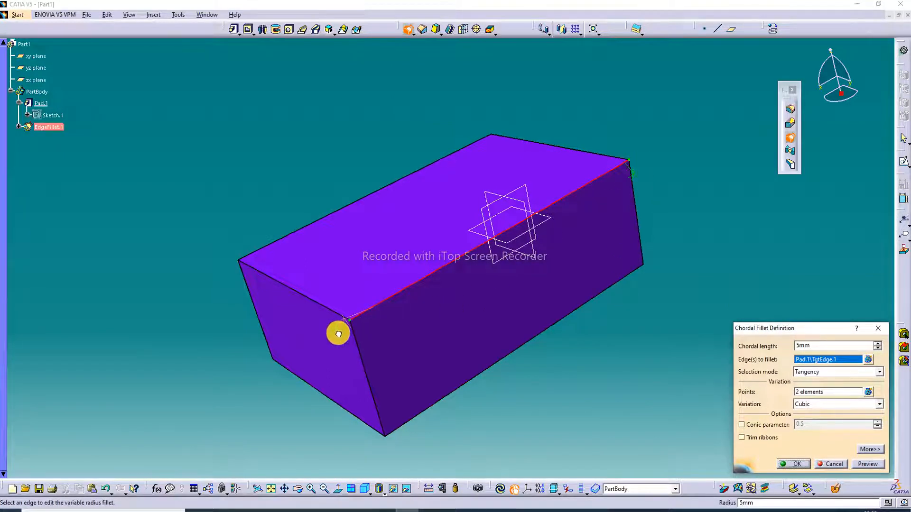
{"action": "double_click", "coordinate": [808, 345]}
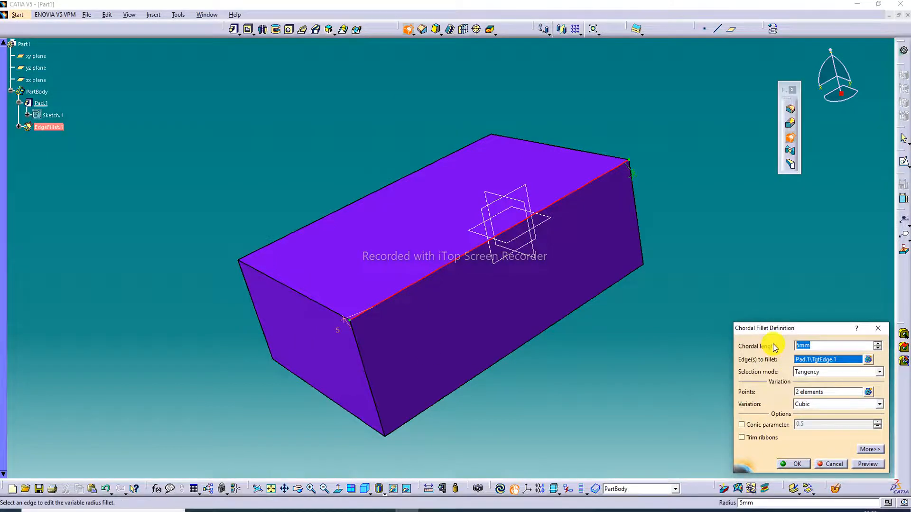
{"action": "key", "text": "Return"}
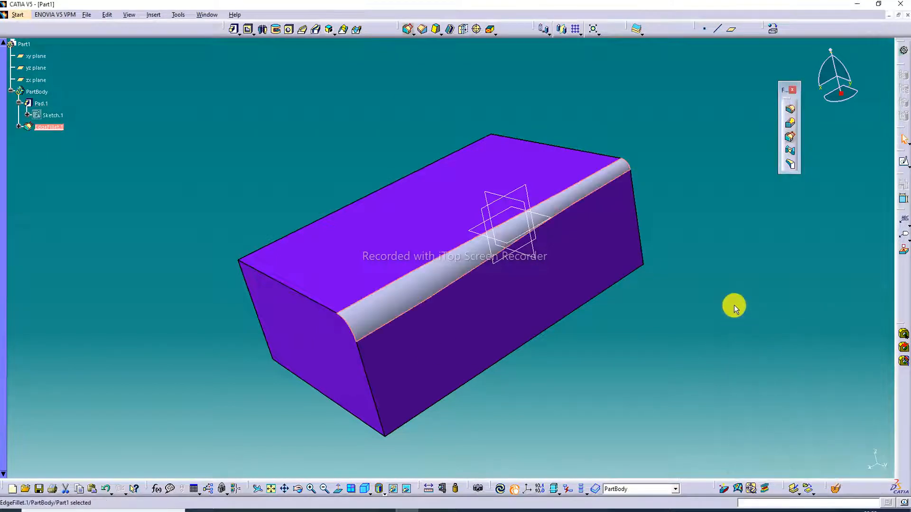
Inspect the chordal fillet's definition and the chordal length parameters at both edge ends without changing them
{"action": "double_click", "coordinate": [441, 279]}
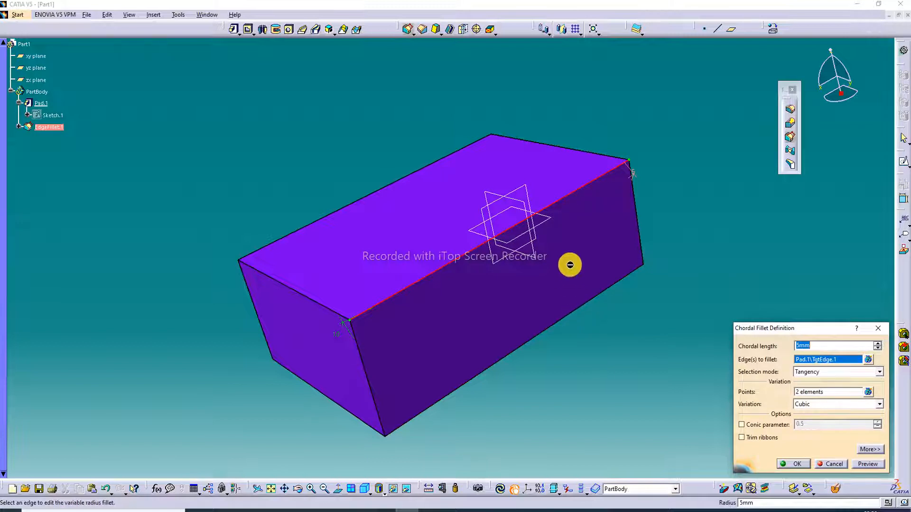
{"action": "middle_click_drag", "start_coordinate": [569, 265], "coordinate": [586, 286]}
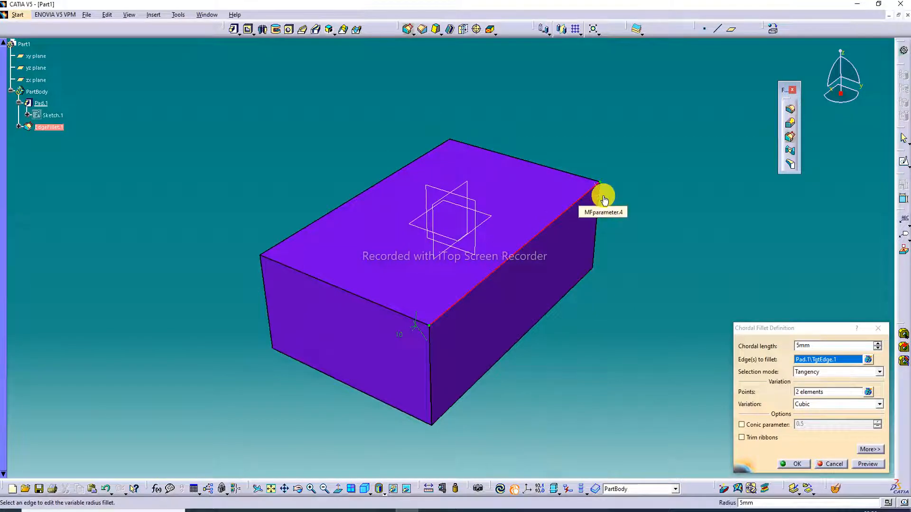
{"action": "left_click", "coordinate": [880, 327]}
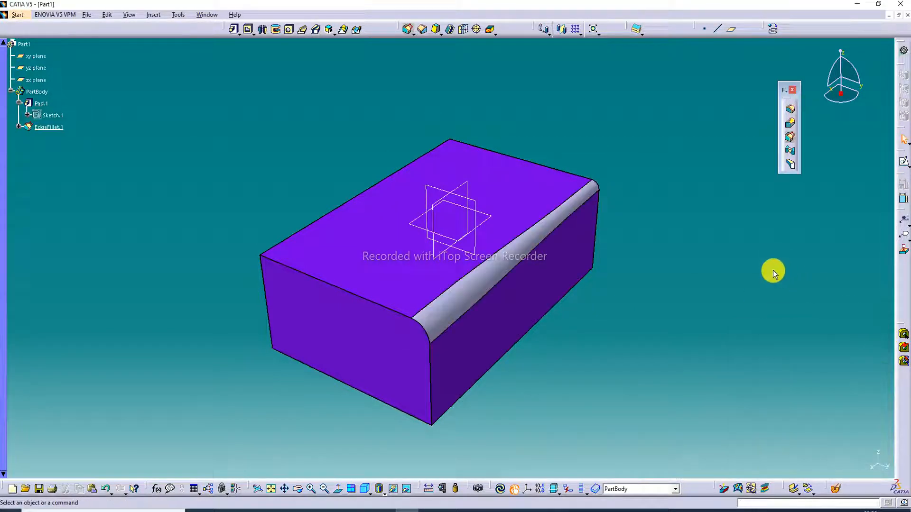
Remove the fillet face from the block with Remove Face, restoring the sharp edge
{"action": "left_click", "coordinate": [516, 261]}
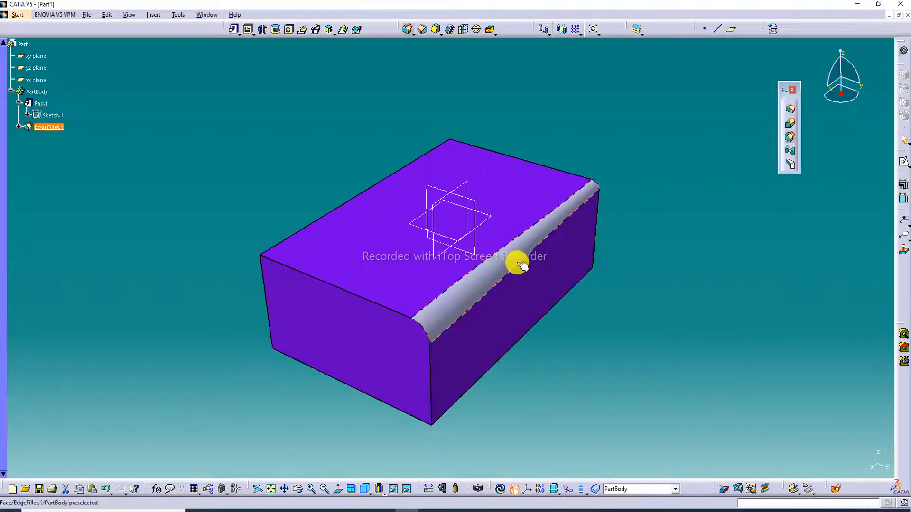
{"action": "left_click", "coordinate": [484, 30]}
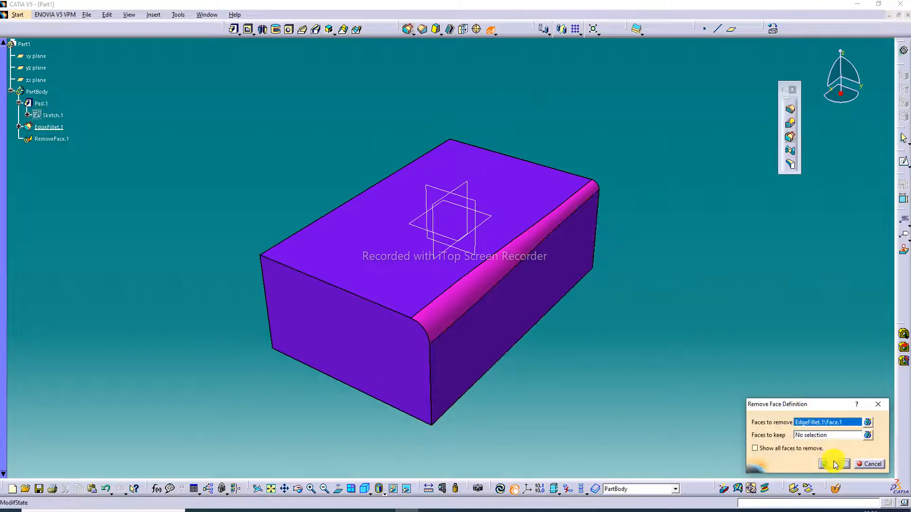
{"action": "left_click", "coordinate": [834, 464]}
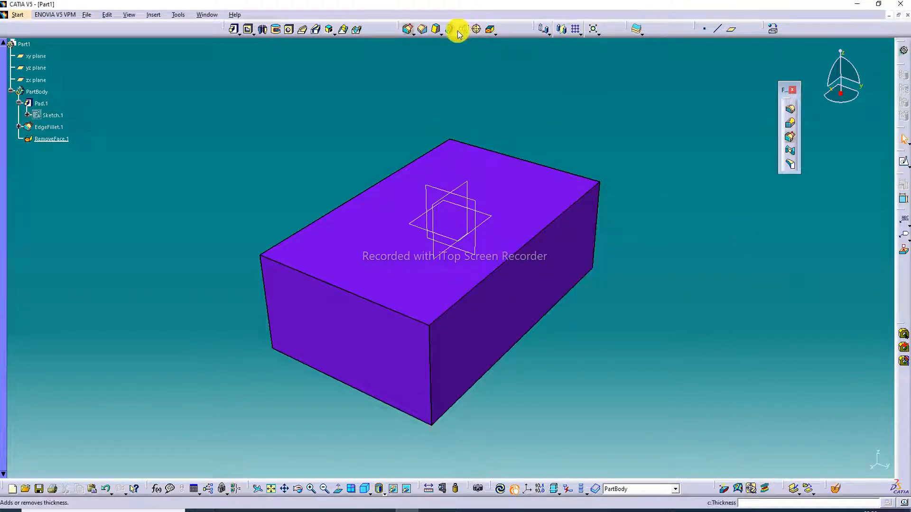
Apply a chordal fillet with a 10 mm chordal length and cubic variation to the block's restored long upper edge
{"action": "left_click", "coordinate": [790, 137]}
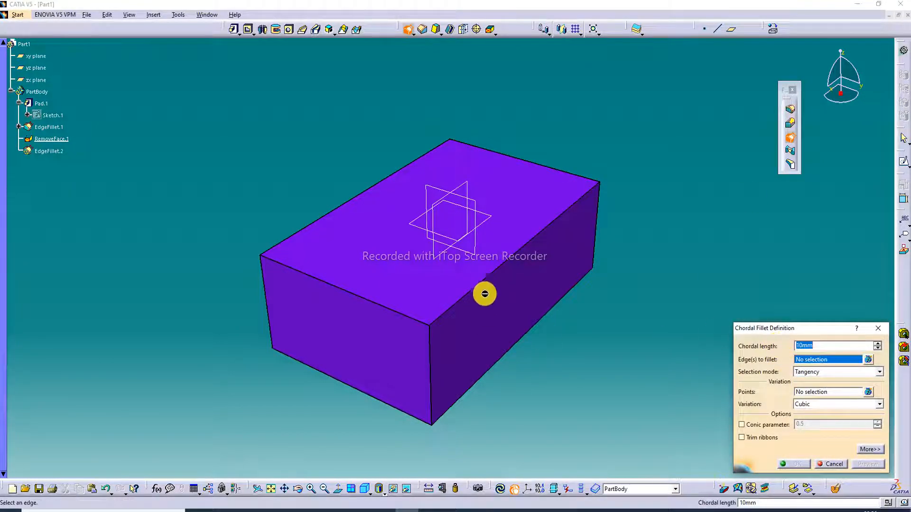
{"action": "left_click", "coordinate": [499, 272]}
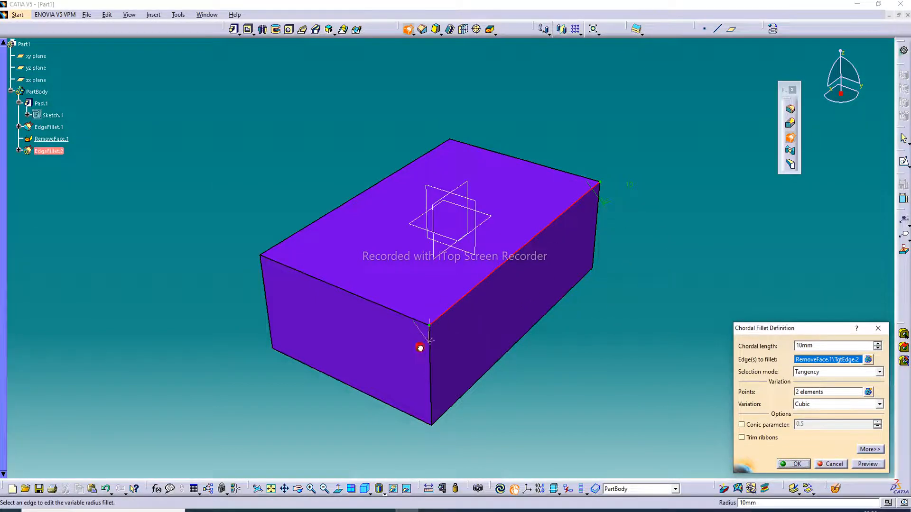
{"action": "left_click", "coordinate": [868, 464]}
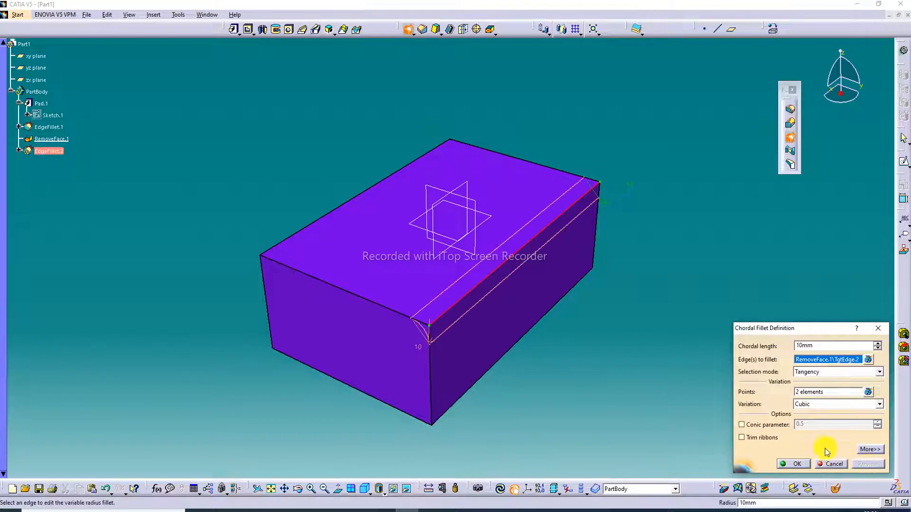
{"action": "left_click", "coordinate": [799, 466]}
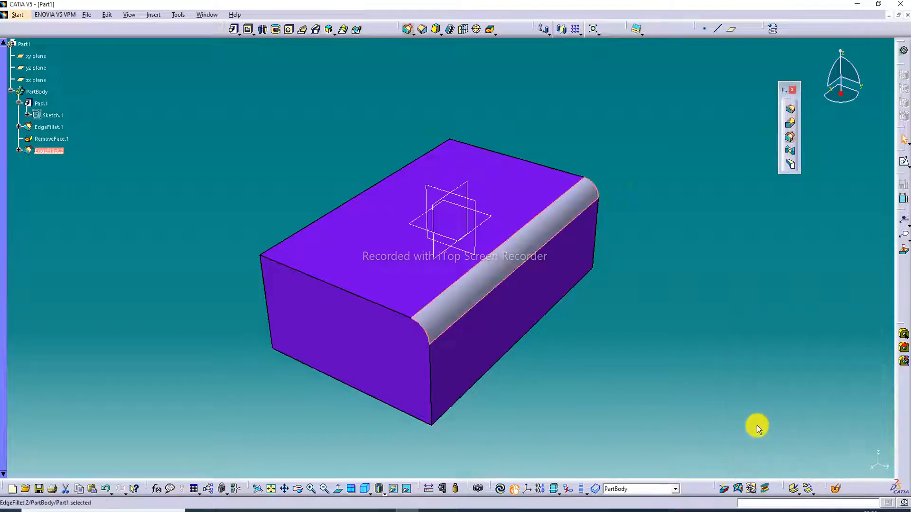
Set the new chordal fillet's chordal length to 5 mm
{"action": "double_click", "coordinate": [549, 266]}
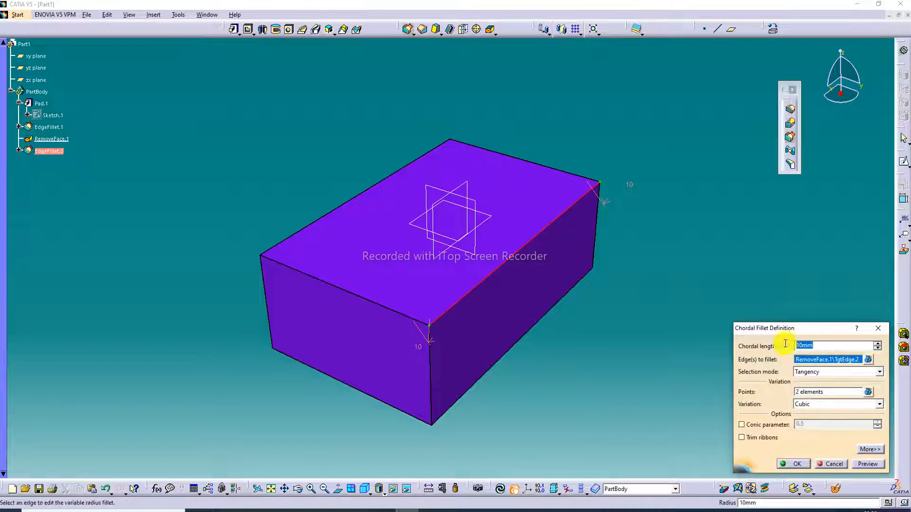
{"action": "key", "text": "BackSpace"}
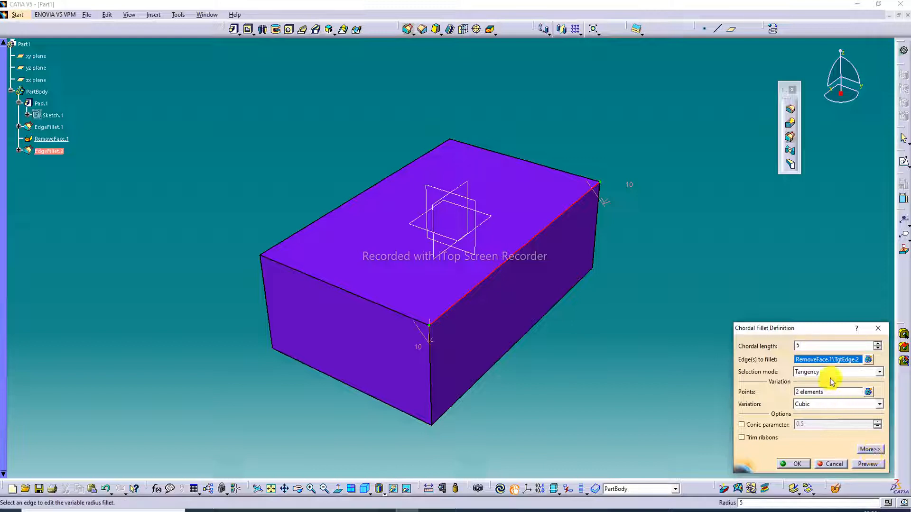
{"action": "key", "text": "Return"}
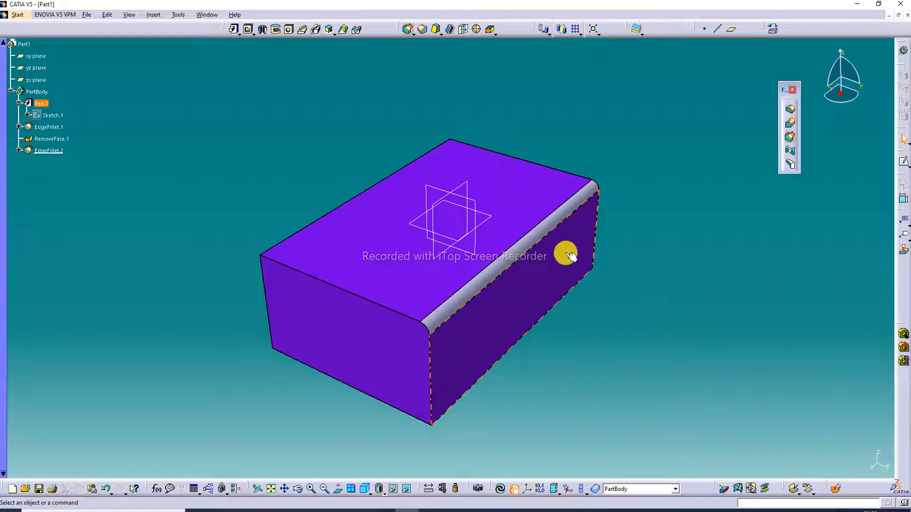
Set the chordal fillet's chordal lengths to 15 mm at the far end of the edge and 10 mm at the near end
{"action": "double_click", "coordinate": [525, 238]}
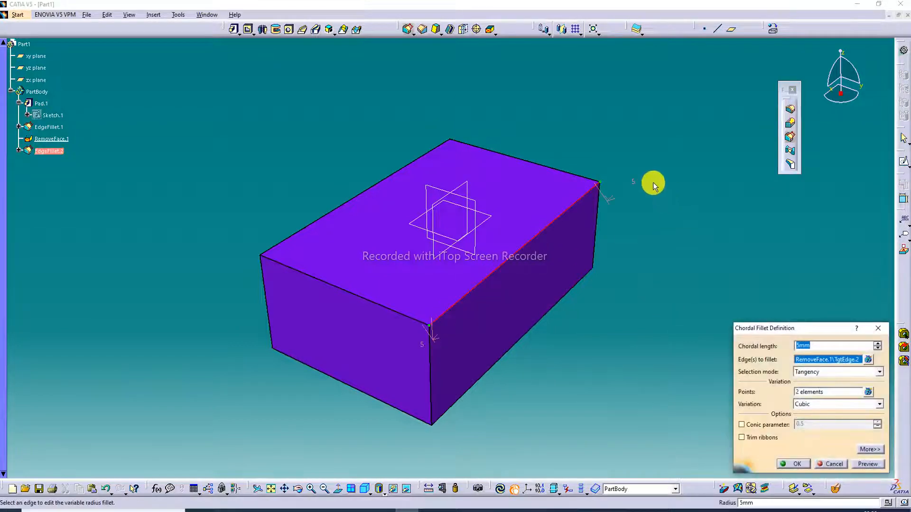
{"action": "double_click", "coordinate": [633, 181]}
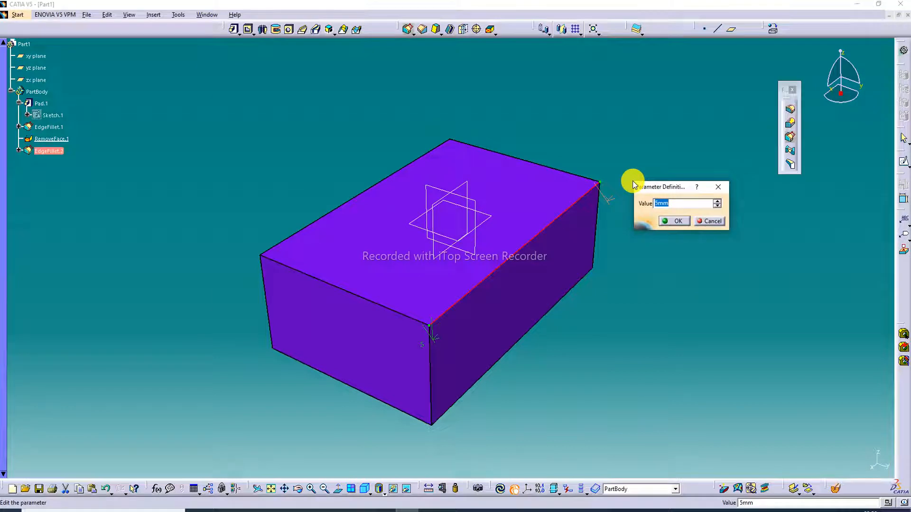
{"action": "type", "text": "15"}
{"action": "key", "text": "Return"}
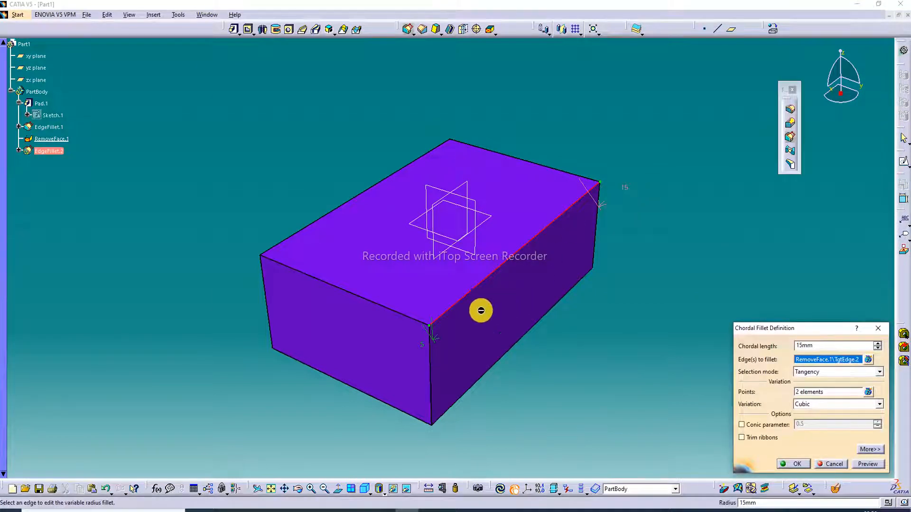
{"action": "double_click", "coordinate": [422, 345]}
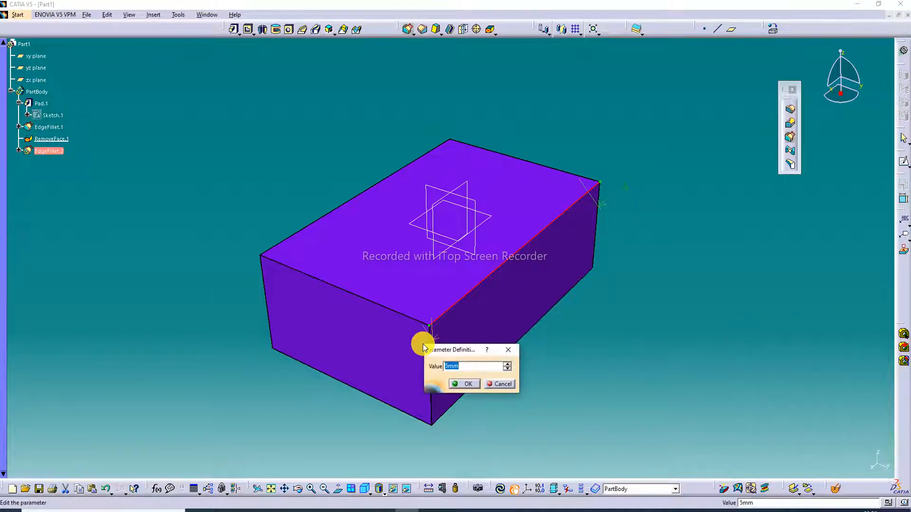
{"action": "type", "text": "10"}
{"action": "key", "text": "Return"}
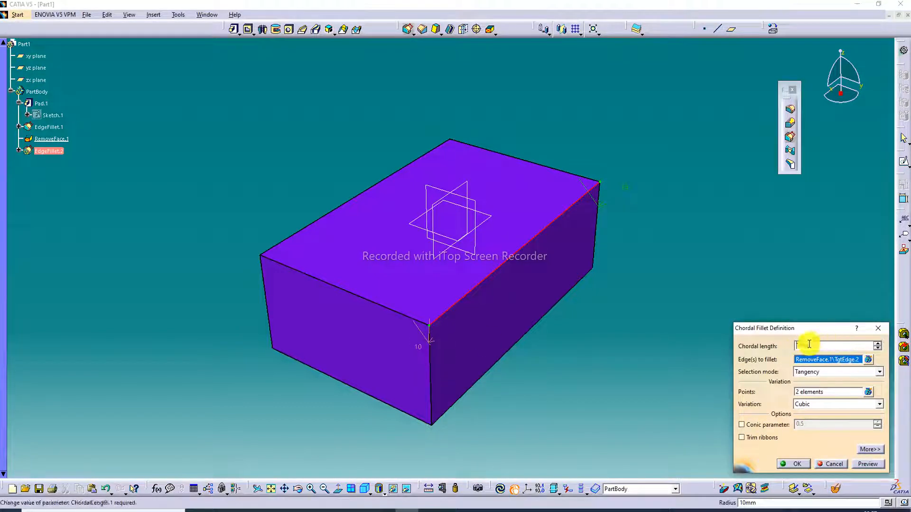
Switch the chordal fillet's selection mode to Minimal, preview it and apply the change
{"action": "left_click", "coordinate": [820, 372]}
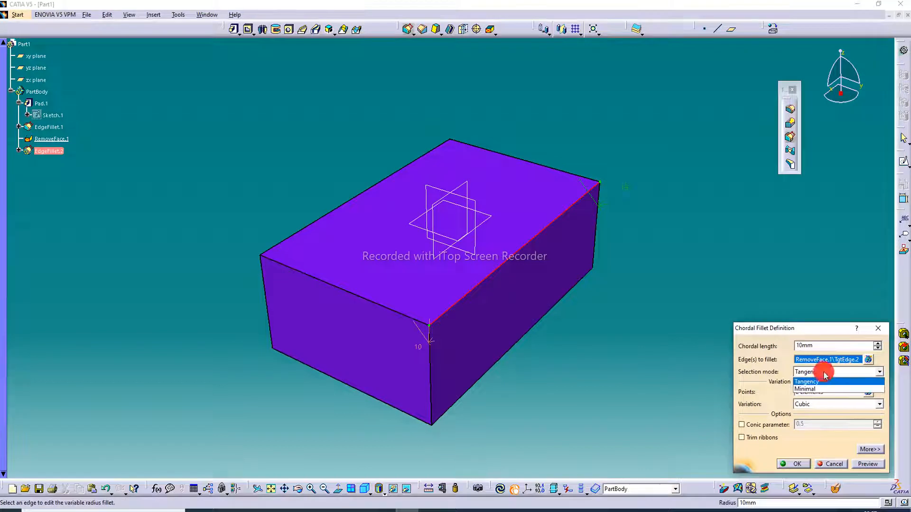
{"action": "left_click", "coordinate": [822, 389]}
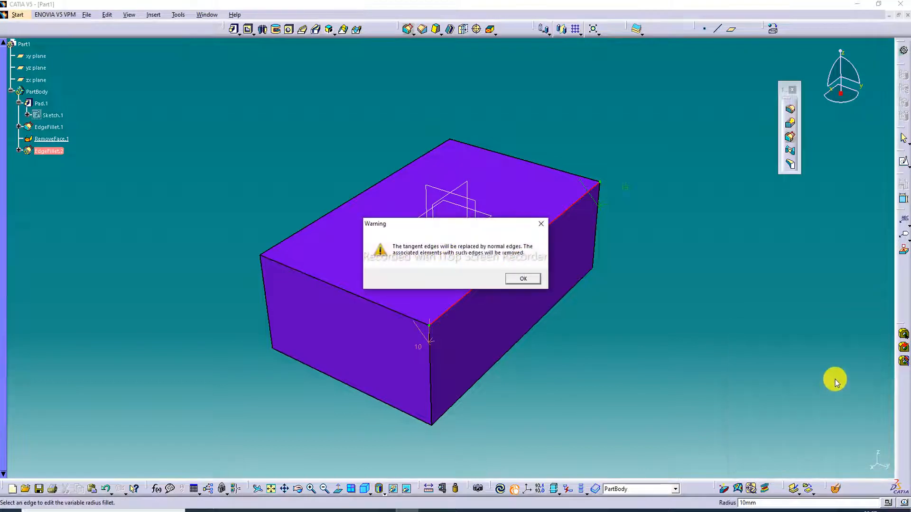
{"action": "left_click", "coordinate": [522, 278]}
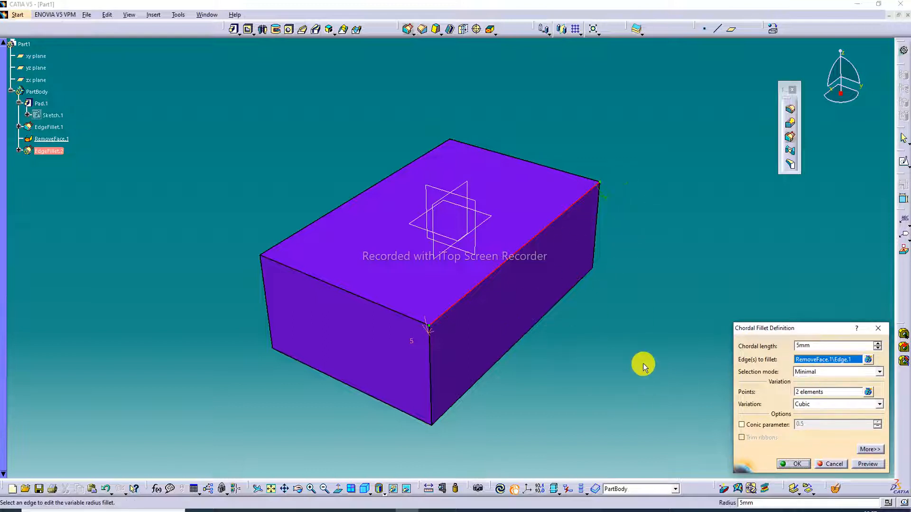
{"action": "left_click", "coordinate": [867, 464]}
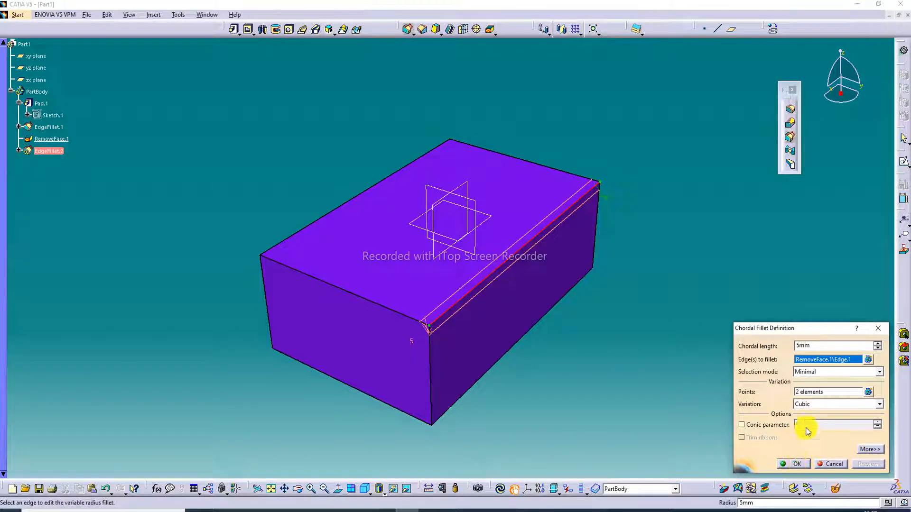
{"action": "left_click", "coordinate": [794, 464]}
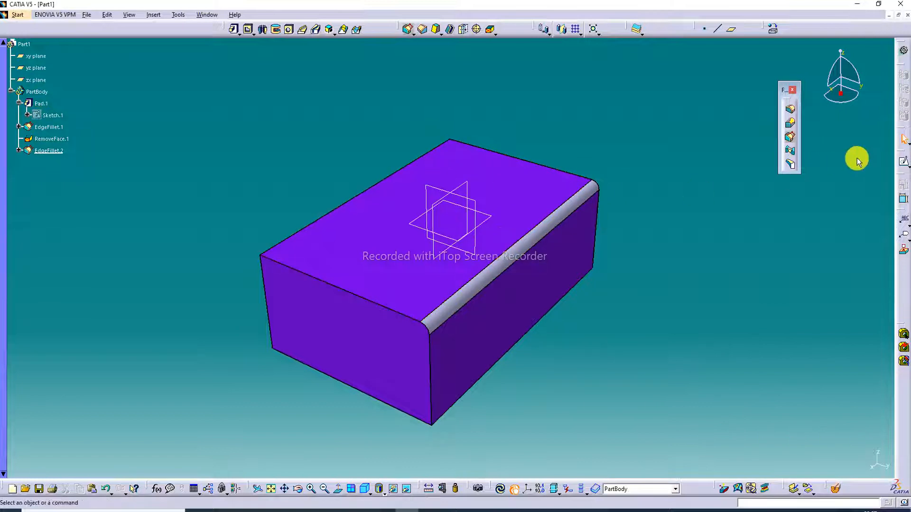
{"action": "left_click", "coordinate": [791, 113]}
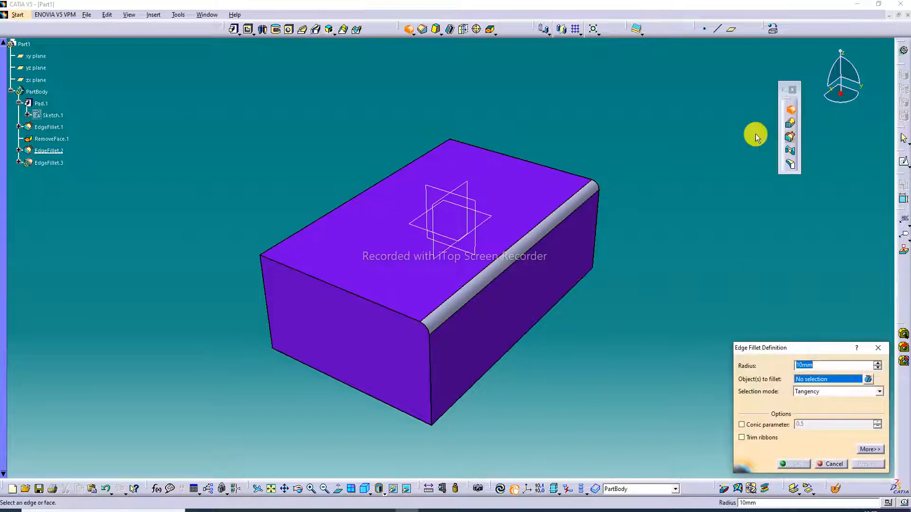
{"action": "left_click", "coordinate": [879, 348]}
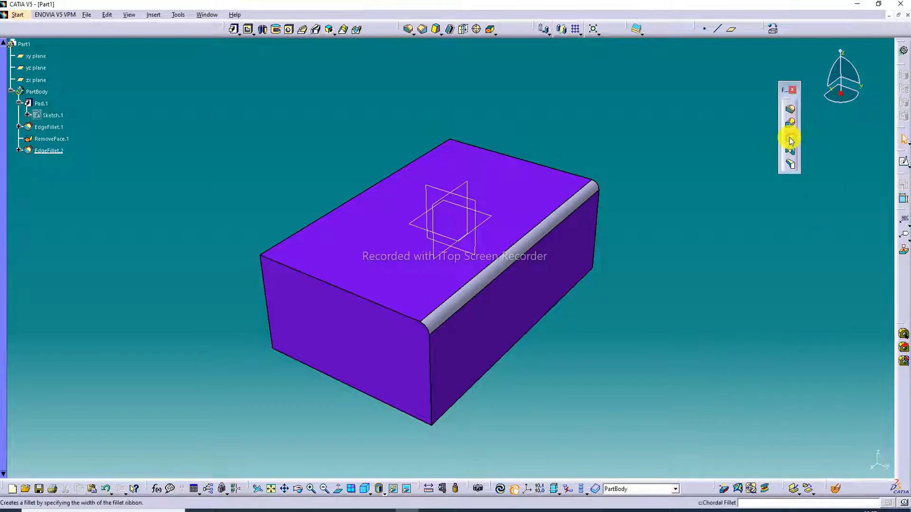
{"action": "left_click", "coordinate": [791, 140]}
{"action": "middle_click_drag", "start_coordinate": [372, 198], "coordinate": [432, 322]}
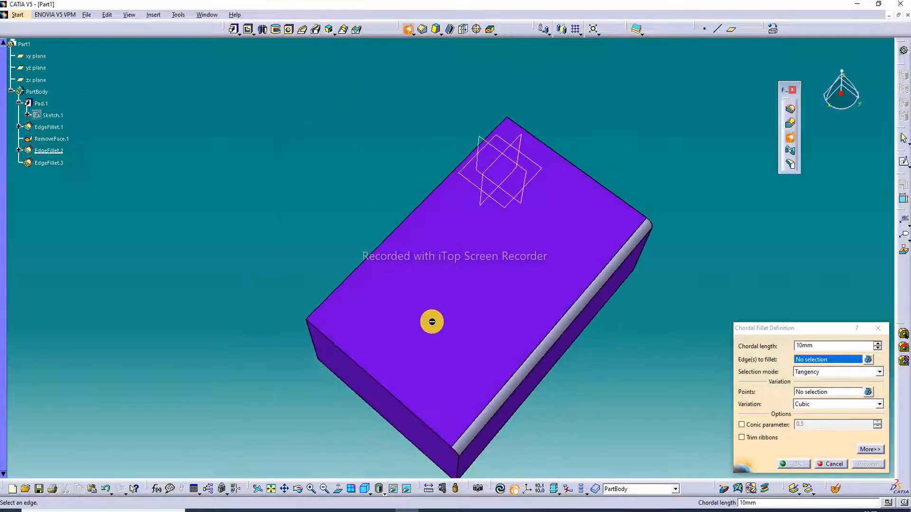
{"action": "left_click", "coordinate": [413, 216]}
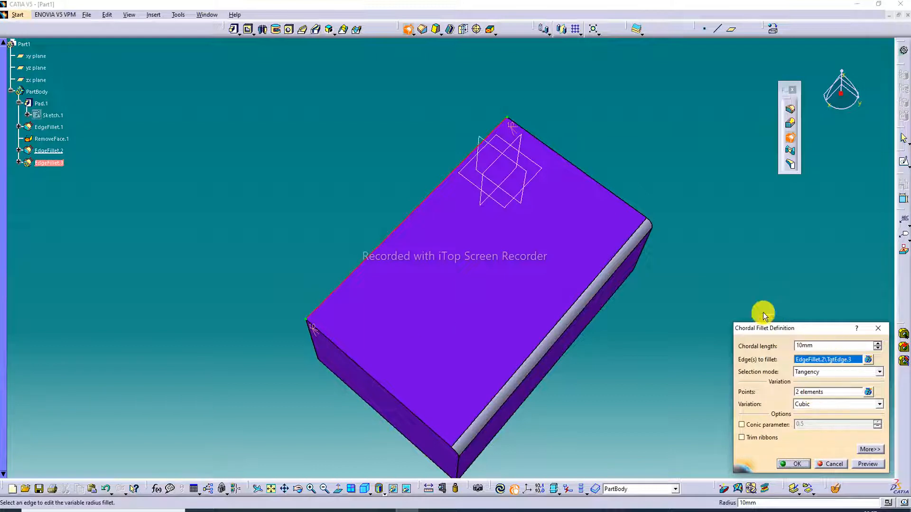
{"action": "left_click", "coordinate": [879, 332]}
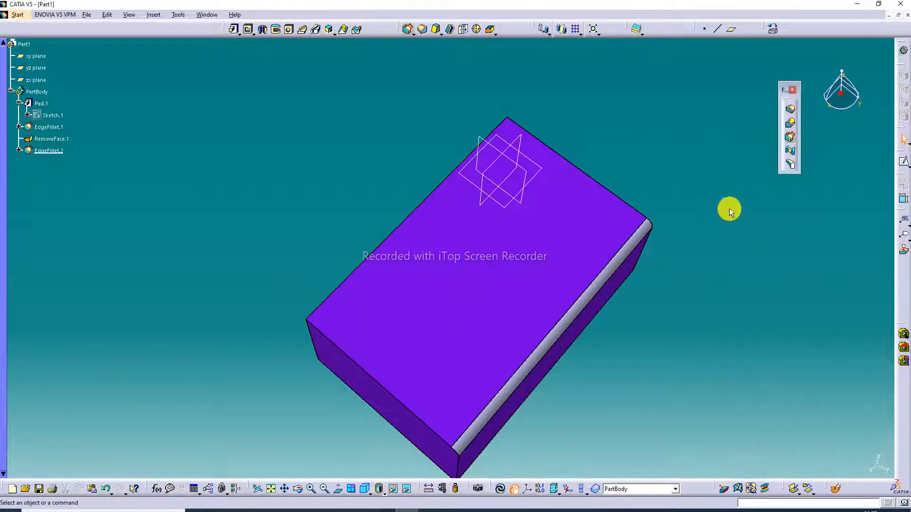
Create a point on the opposite long edge of the block's upper face, about 54 mm along the curve from its extremity
{"action": "left_click", "coordinate": [704, 32]}
{"action": "left_click", "coordinate": [411, 197]}
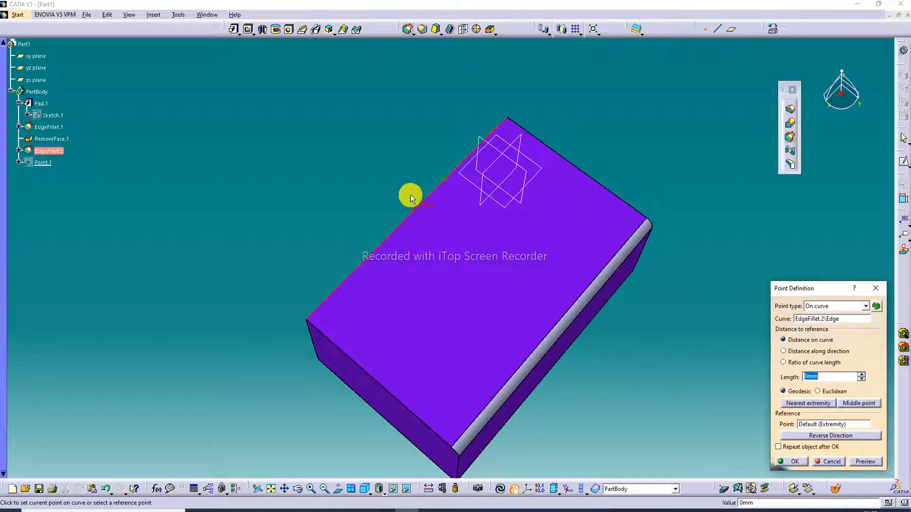
{"action": "middle_click_drag", "start_coordinate": [413, 192], "coordinate": [547, 285]}
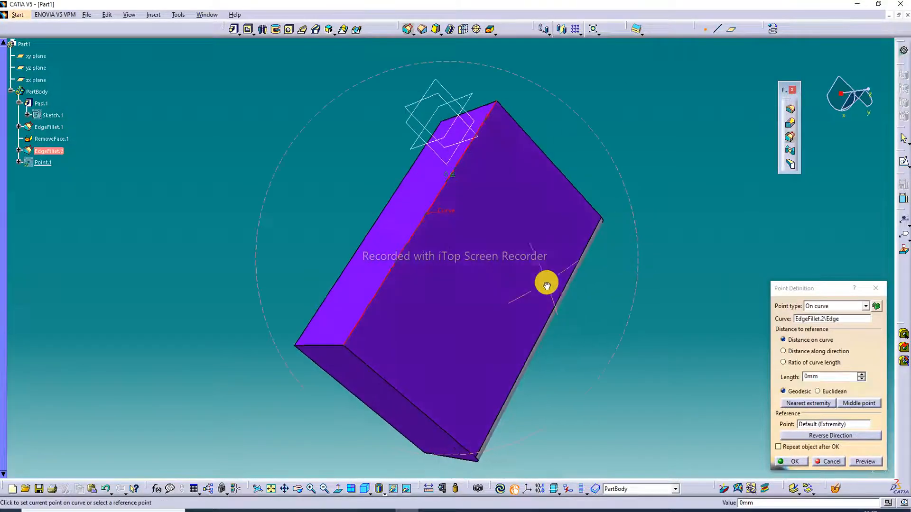
{"action": "left_click", "coordinate": [400, 214]}
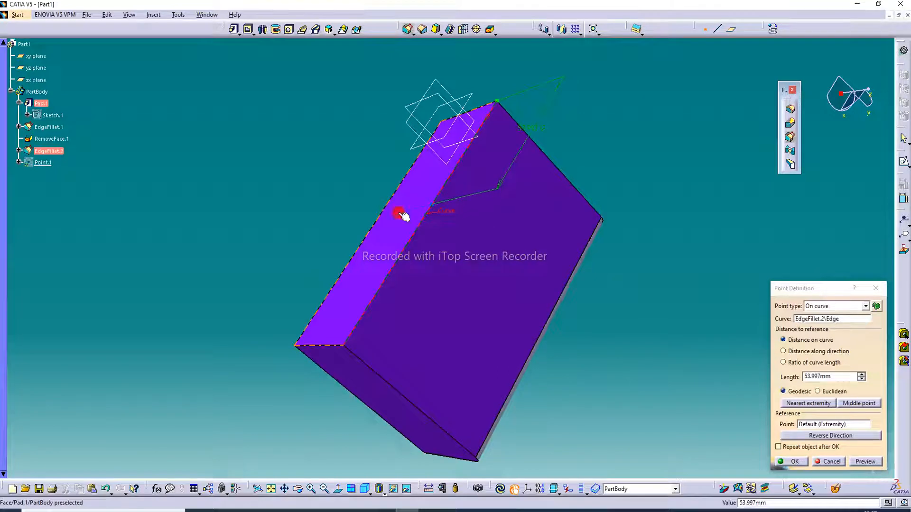
{"action": "left_click", "coordinate": [793, 461]}
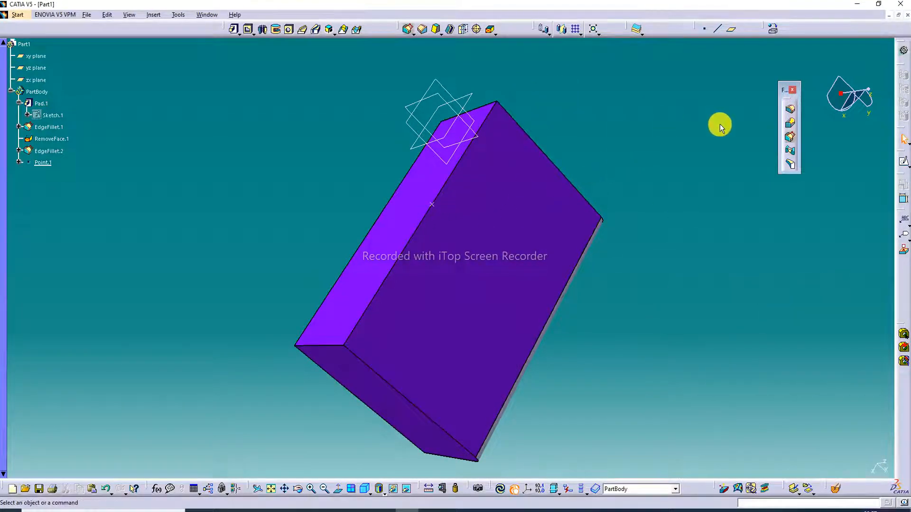
Start a chordal fillet with a 10 mm chordal length on the edge carrying the new point, and add that point as a variation point
{"action": "left_click", "coordinate": [792, 137]}
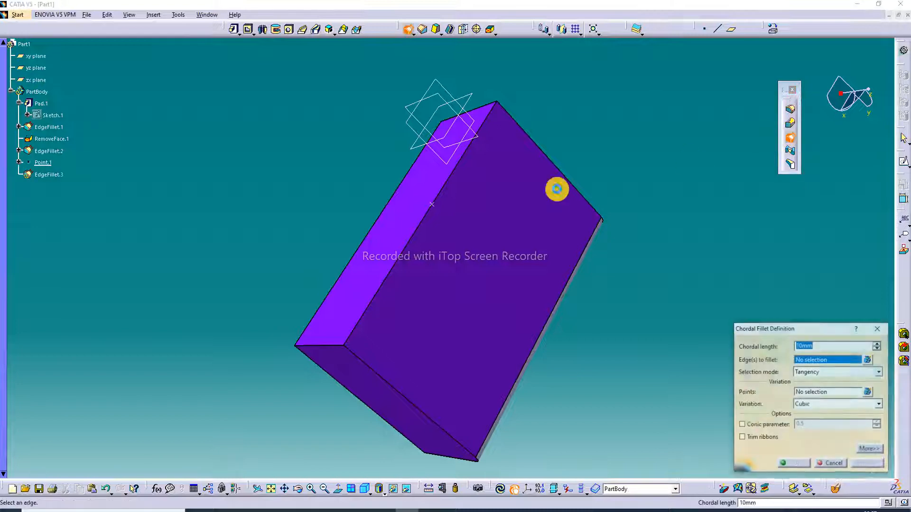
{"action": "left_click", "coordinate": [417, 227]}
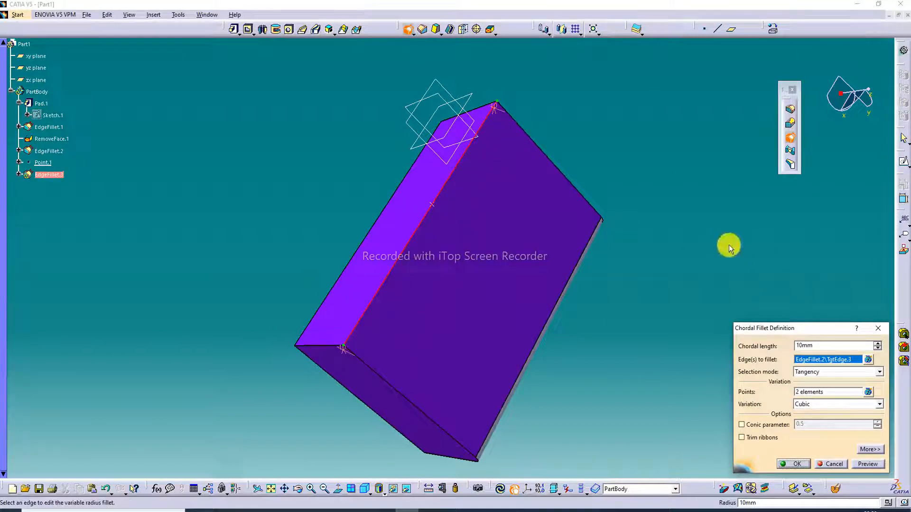
{"action": "left_click", "coordinate": [820, 393]}
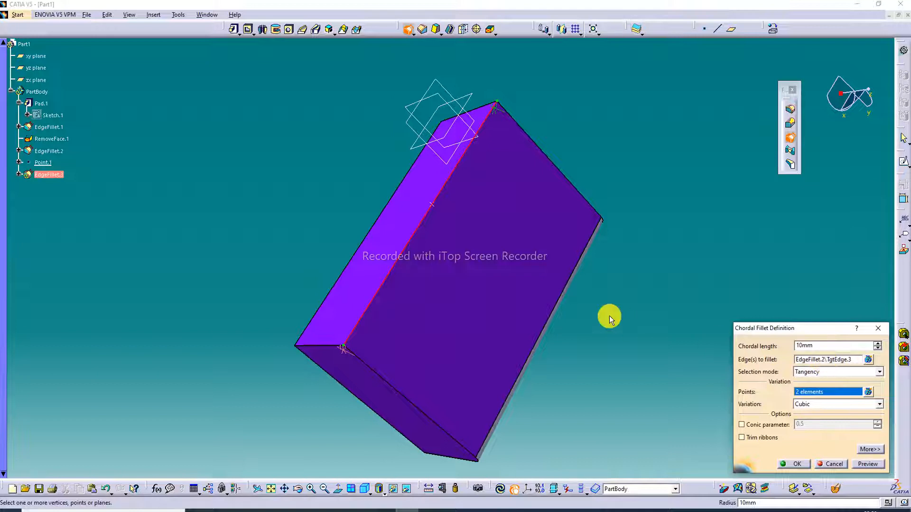
{"action": "left_click", "coordinate": [811, 347]}
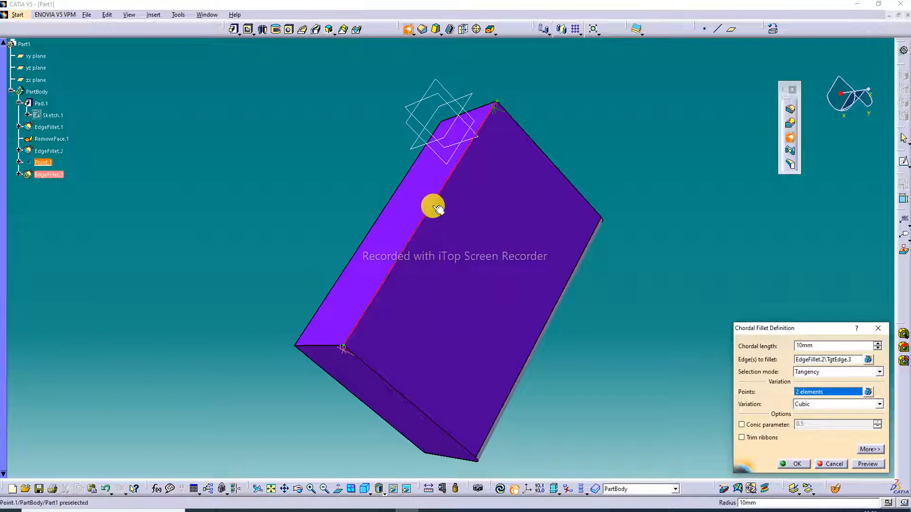
{"action": "left_click", "coordinate": [431, 208]}
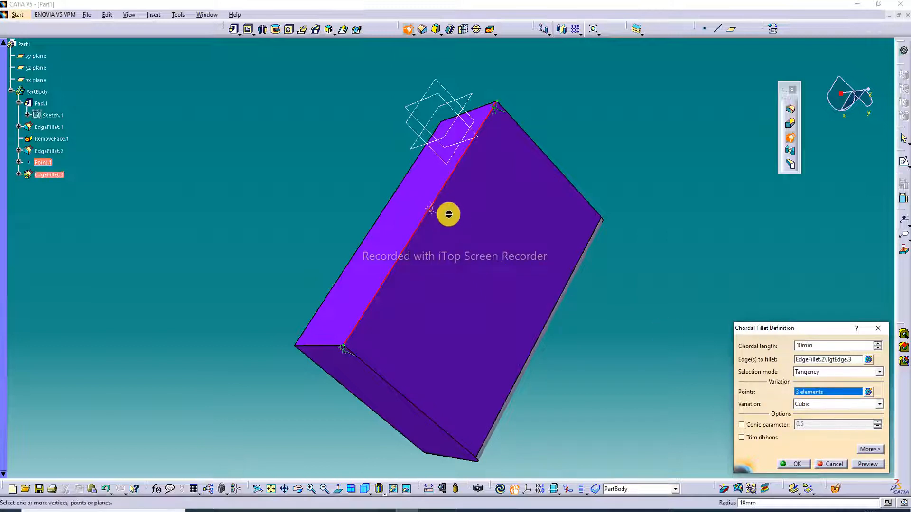
Set the chordal length at the intermediate point to 20 mm and preview the fillet with cubic variation
{"action": "mouse_move", "coordinate": [448, 214]}
{"action": "middle_mouse_down"}
{"action": "mouse_move", "coordinate": [491, 272]}
{"action": "mouse_move", "coordinate": [456, 221]}
{"action": "middle_mouse_up"}
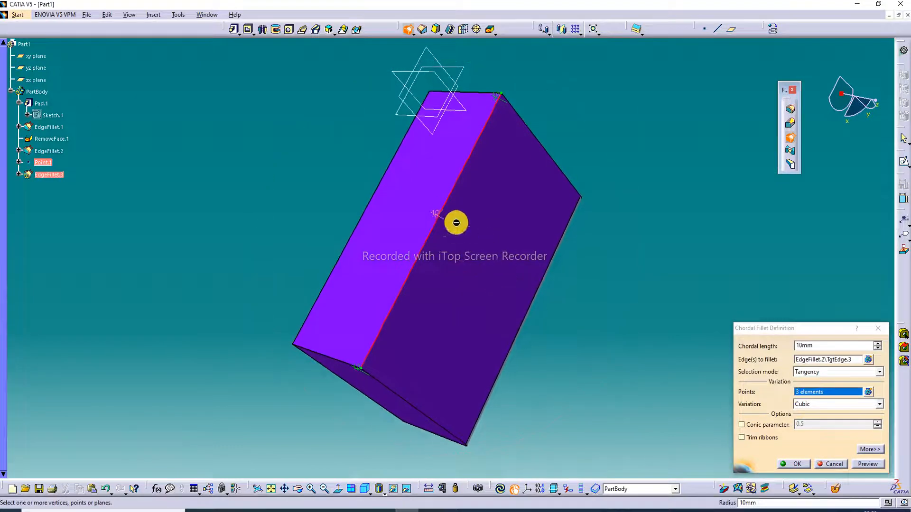
{"action": "double_click", "coordinate": [432, 213]}
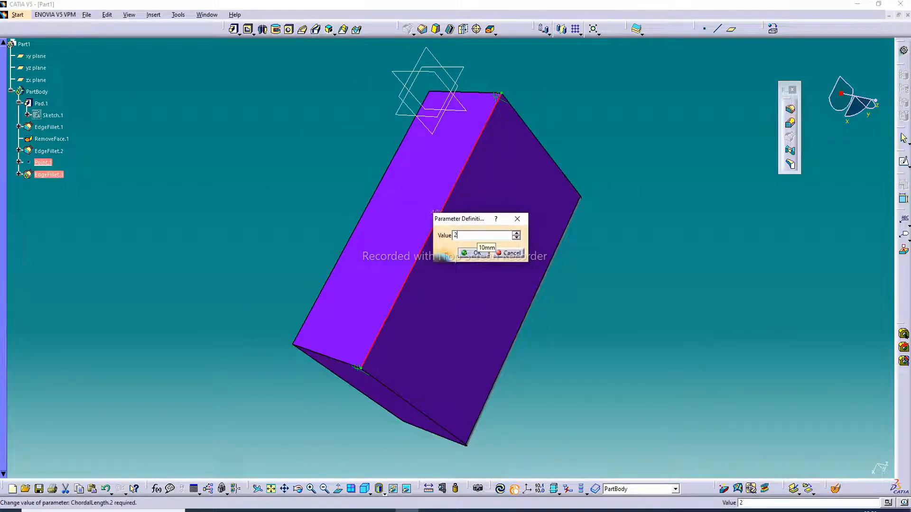
{"action": "left_click", "coordinate": [474, 253]}
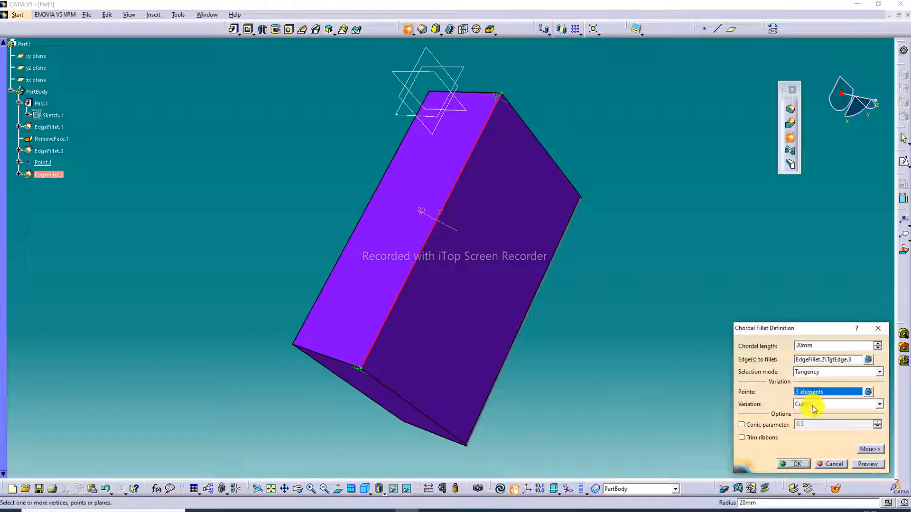
{"action": "left_click", "coordinate": [869, 465]}
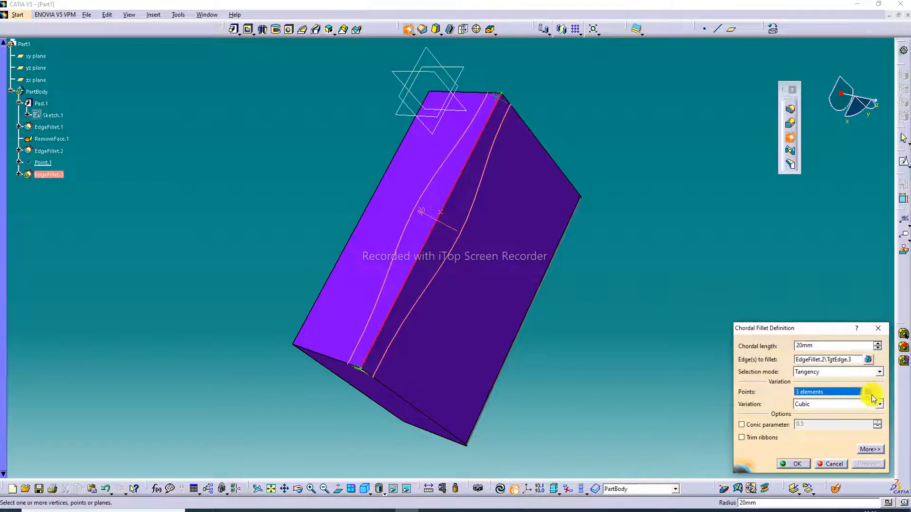
Preview the fillet with Linear variation for comparison and return it to Cubic
{"action": "left_click", "coordinate": [835, 405]}
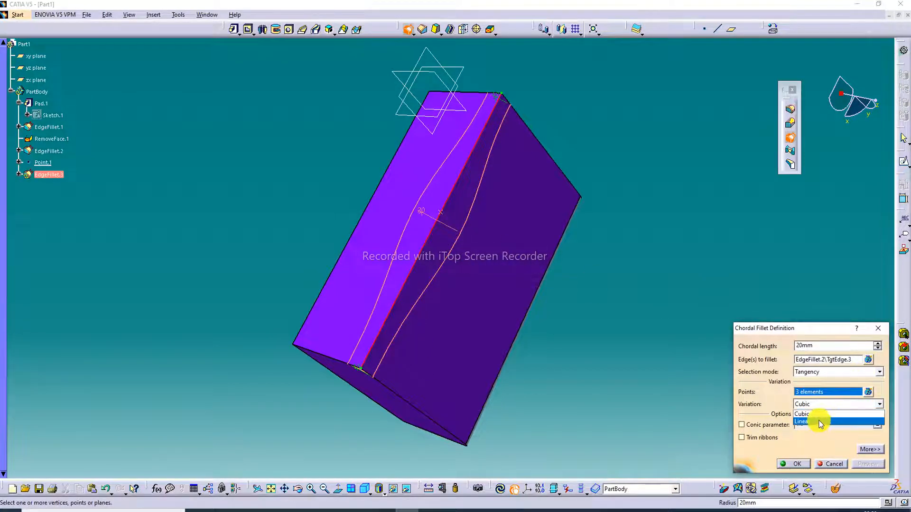
{"action": "left_click", "coordinate": [821, 423]}
{"action": "left_click", "coordinate": [873, 466]}
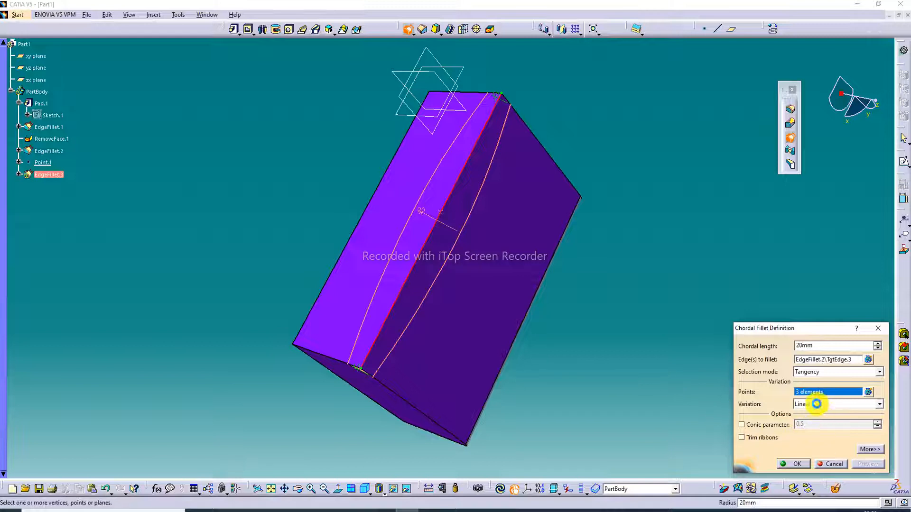
{"action": "left_click", "coordinate": [816, 404]}
{"action": "left_click", "coordinate": [812, 420]}
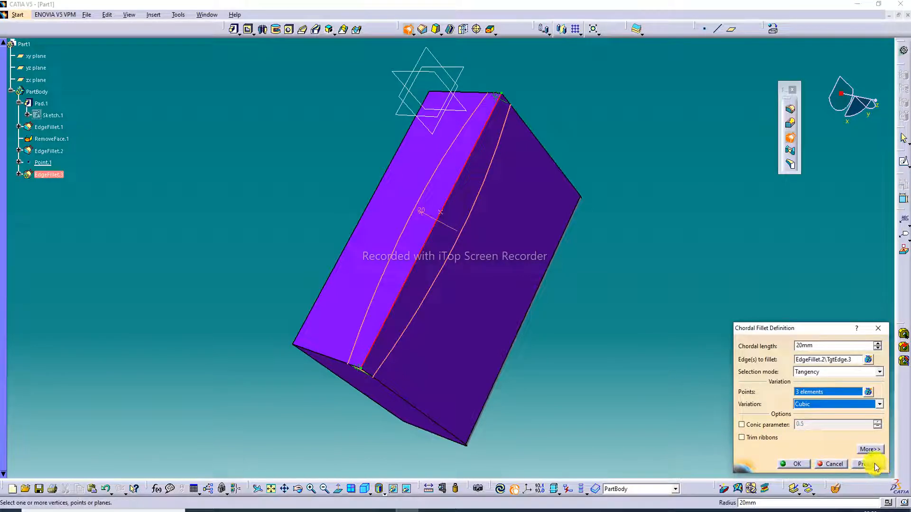
{"action": "left_click", "coordinate": [873, 464]}
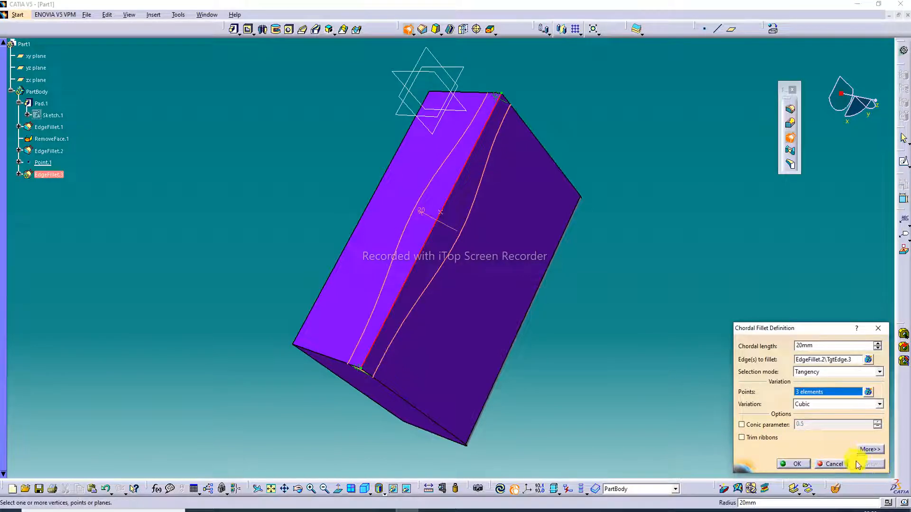
Create the variable chordal fillet and inspect its shape from several sides of the block
{"action": "left_click", "coordinate": [795, 464]}
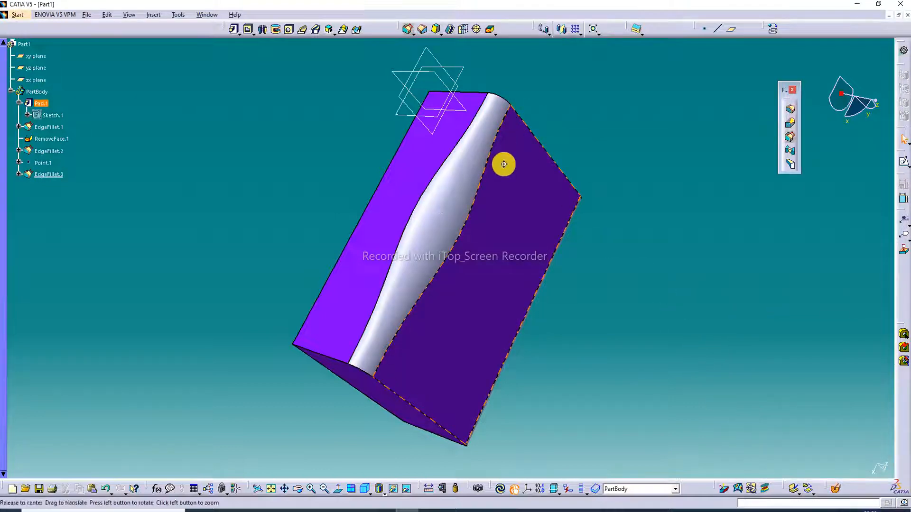
{"action": "middle_click_drag", "start_coordinate": [504, 164], "coordinate": [408, 161]}
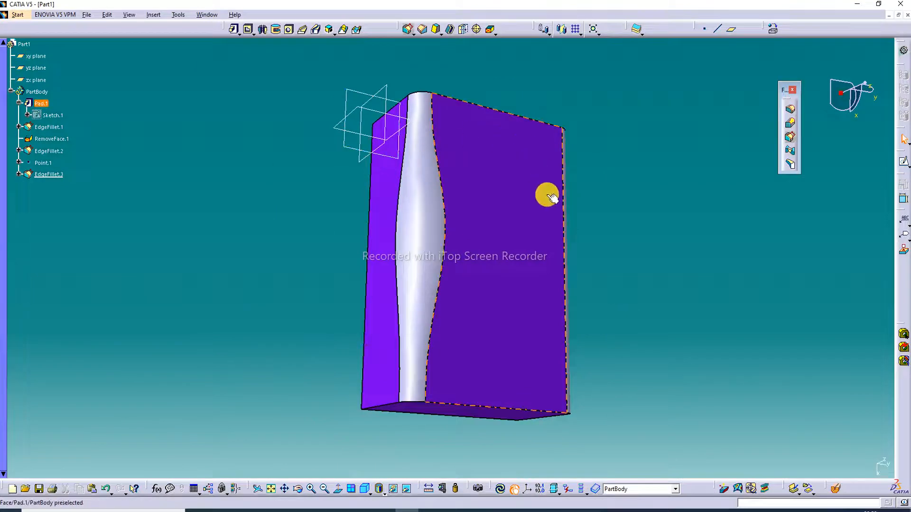
{"action": "middle_click_drag", "start_coordinate": [553, 260], "coordinate": [535, 260]}
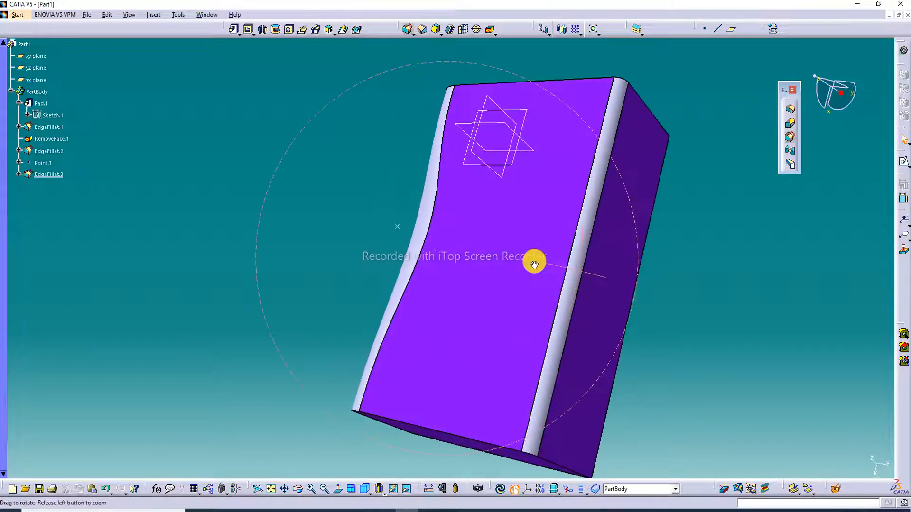
Try a 20 mm chordal length on the straight constant fillet, and undo the change
{"action": "double_click", "coordinate": [581, 255]}
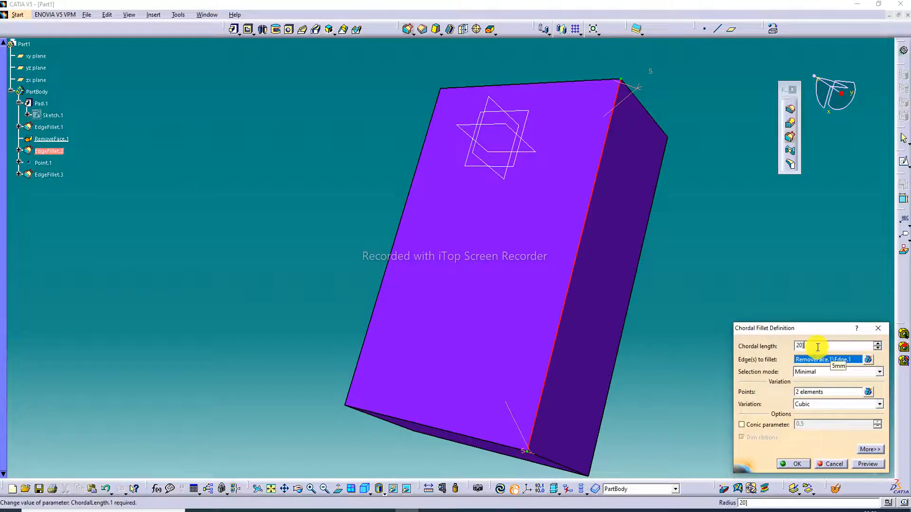
{"action": "key", "text": "Return"}
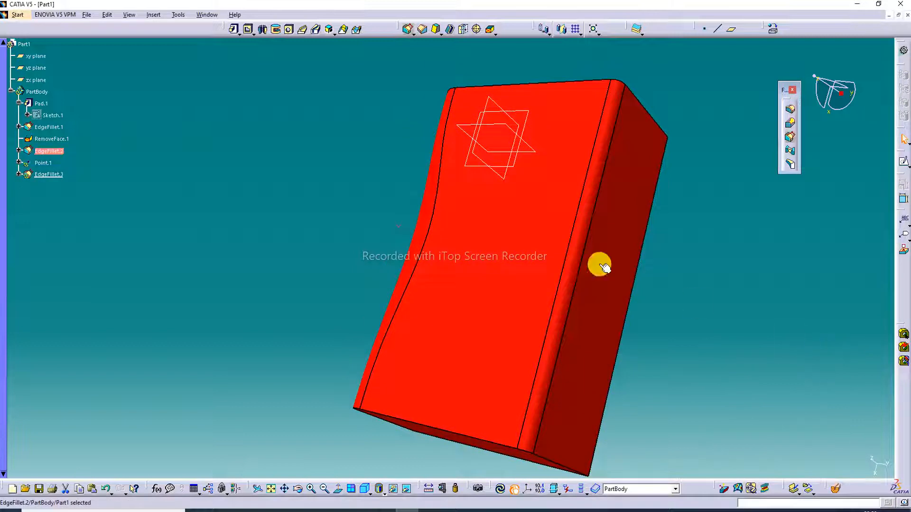
{"action": "left_click", "coordinate": [105, 491]}
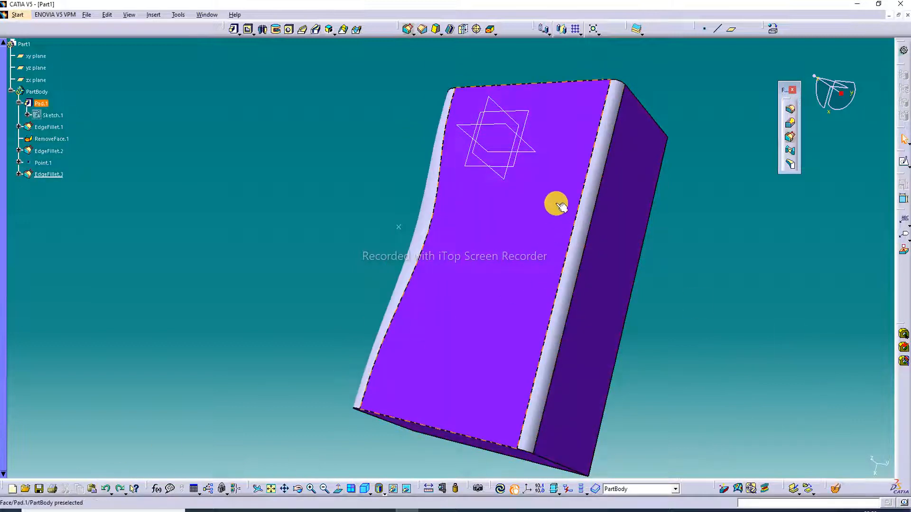
Create an on-curve point about 61 mm along the long edge that is still sharp
{"action": "middle_click_drag", "start_coordinate": [556, 203], "coordinate": [384, 320]}
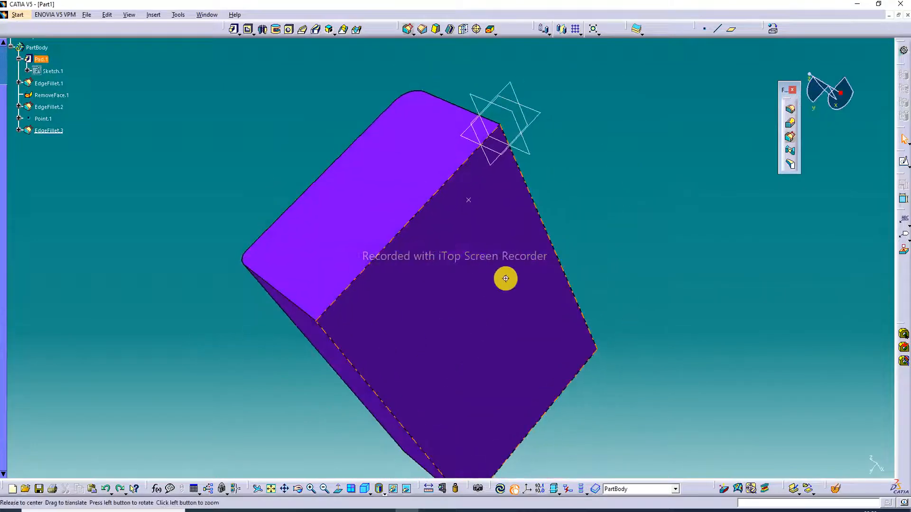
{"action": "middle_click_drag", "start_coordinate": [504, 276], "coordinate": [452, 223]}
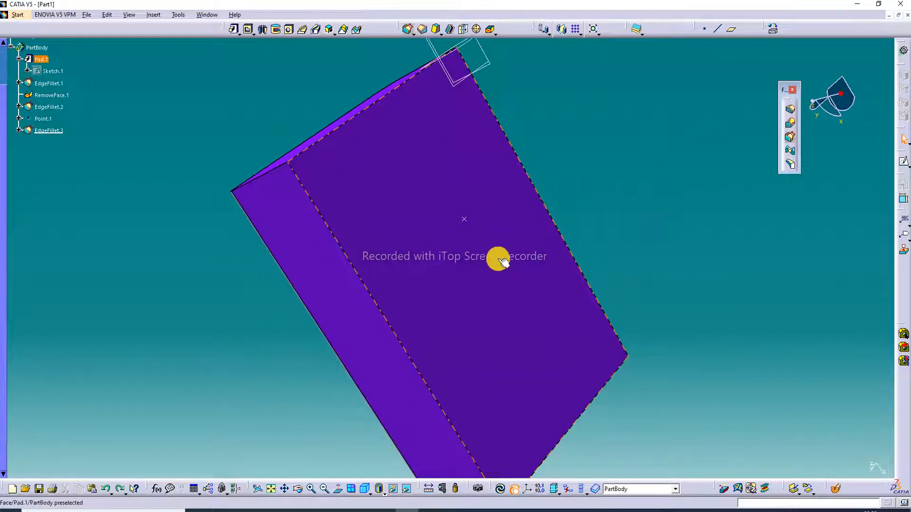
{"action": "left_click", "coordinate": [704, 31]}
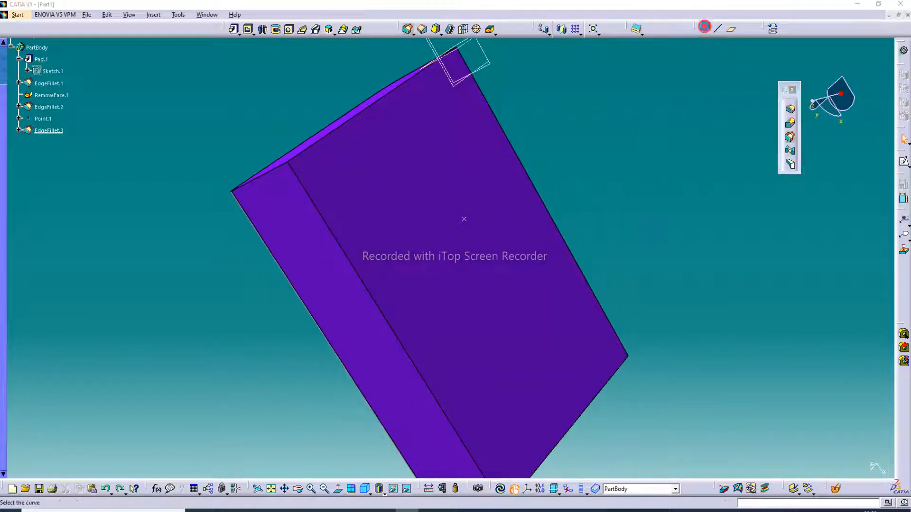
{"action": "left_click", "coordinate": [398, 338]}
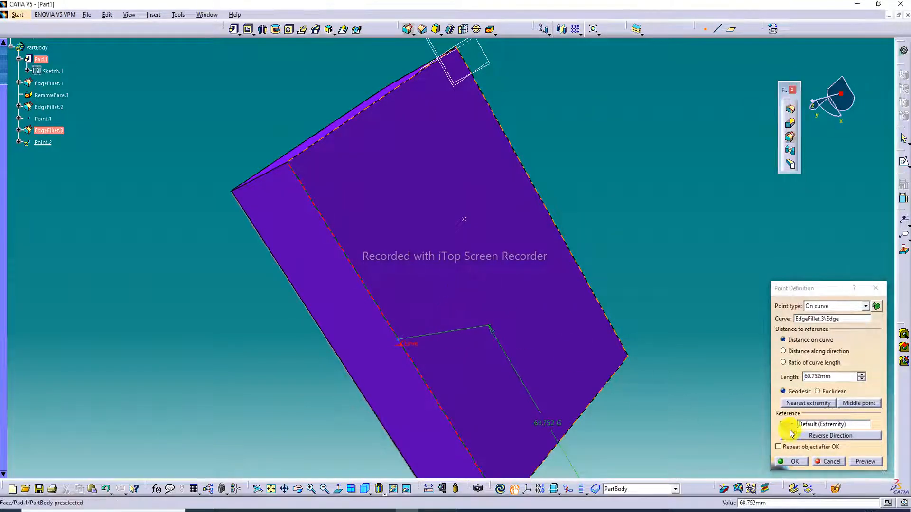
{"action": "left_click", "coordinate": [798, 462]}
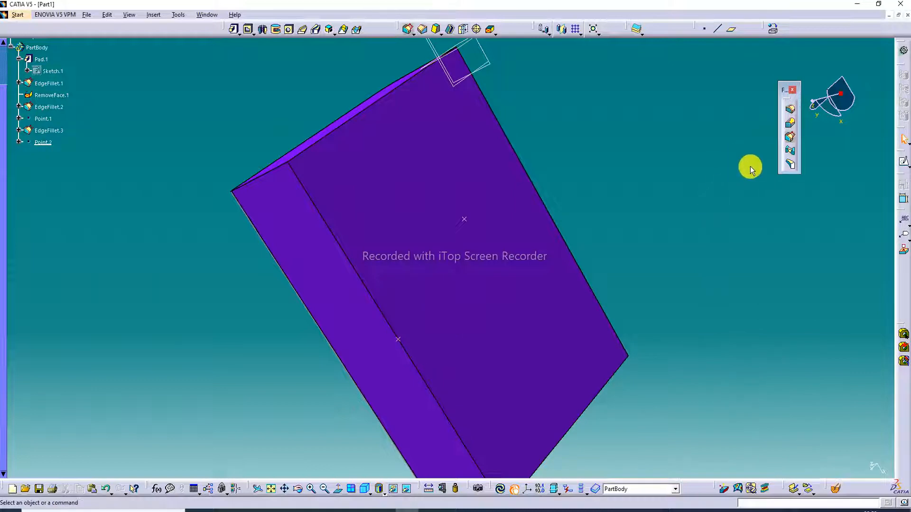
Start a 20 mm chordal fillet on the edge carrying the newest point, and add that point as a variation point
{"action": "left_click", "coordinate": [271, 489]}
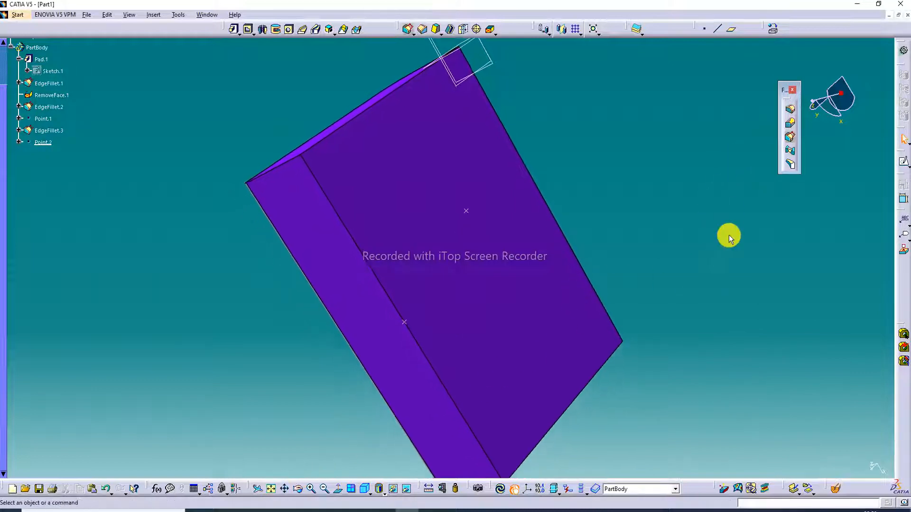
{"action": "left_click", "coordinate": [790, 136]}
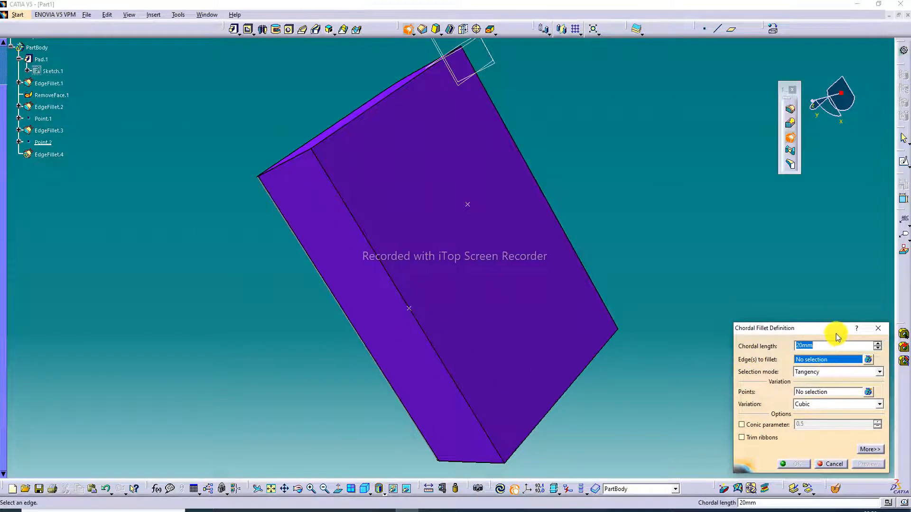
{"action": "left_click", "coordinate": [440, 351]}
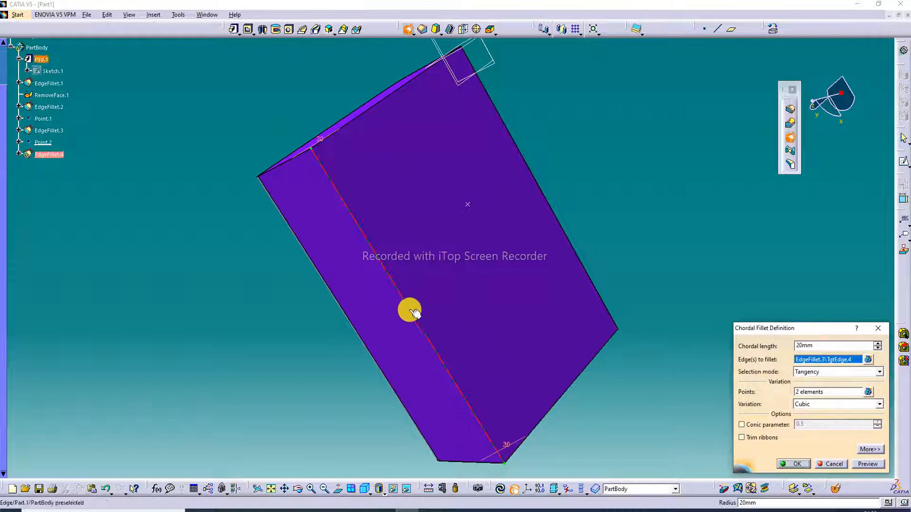
{"action": "left_click", "coordinate": [814, 393]}
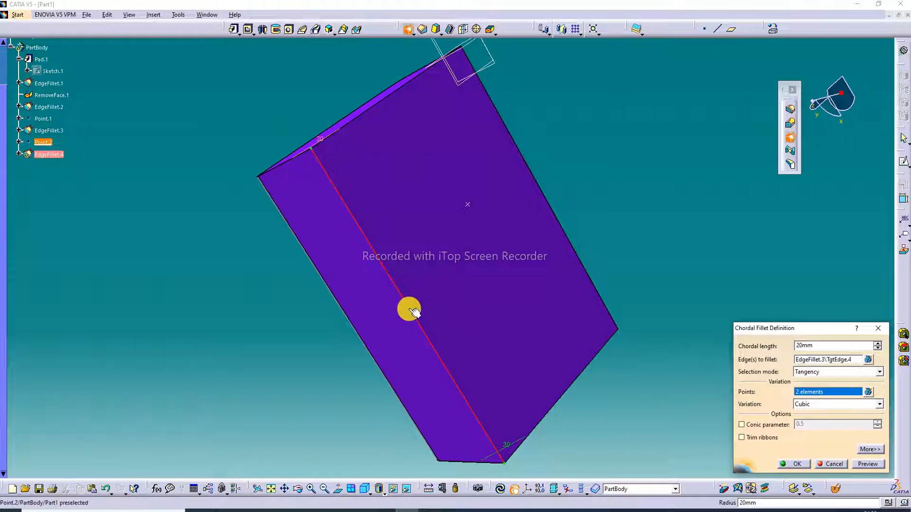
{"action": "left_click", "coordinate": [409, 308]}
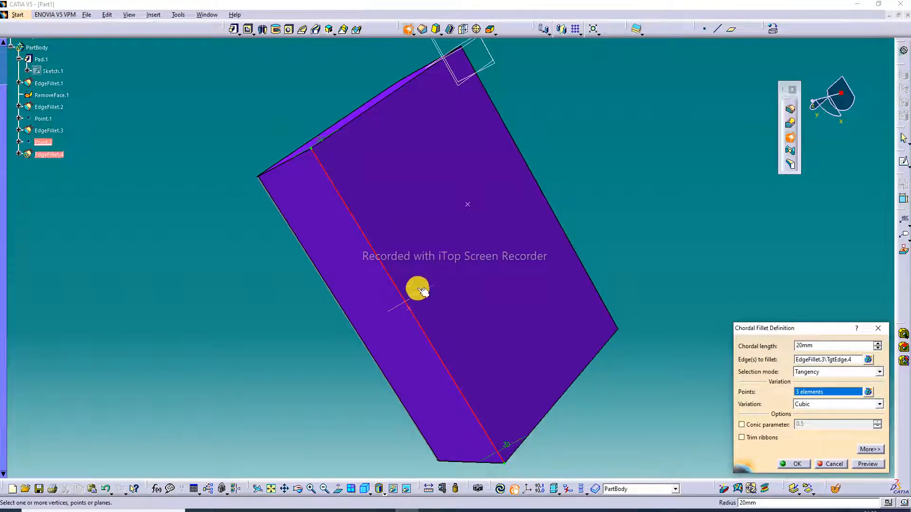
Set the chordal length to 30 mm at the intermediate point and 40 mm at the edge's end away from the reference planes
{"action": "double_click", "coordinate": [320, 138]}
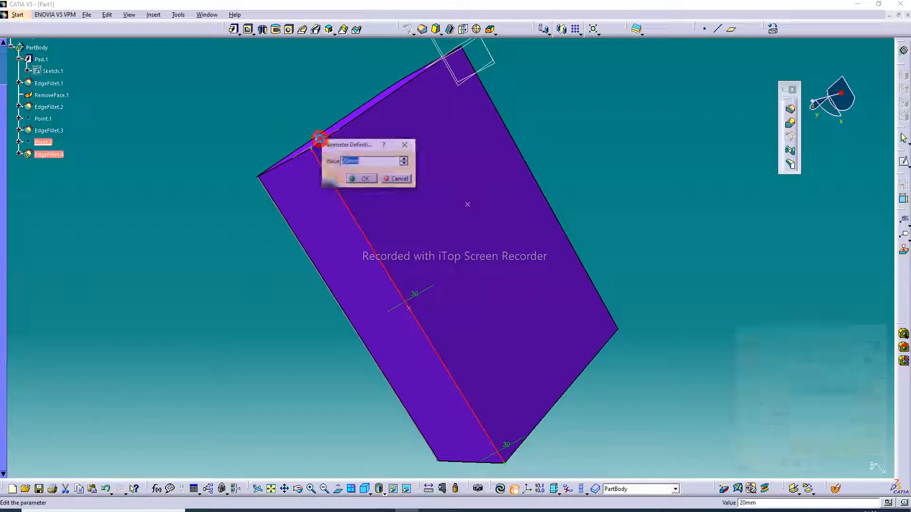
{"action": "left_click", "coordinate": [405, 145]}
{"action": "double_click", "coordinate": [416, 293]}
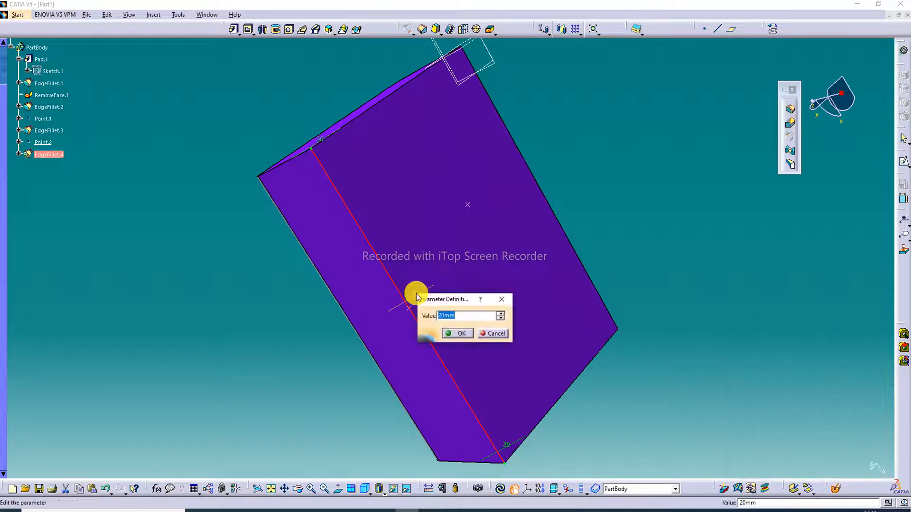
{"action": "type", "text": "30"}
{"action": "key", "text": "Return"}
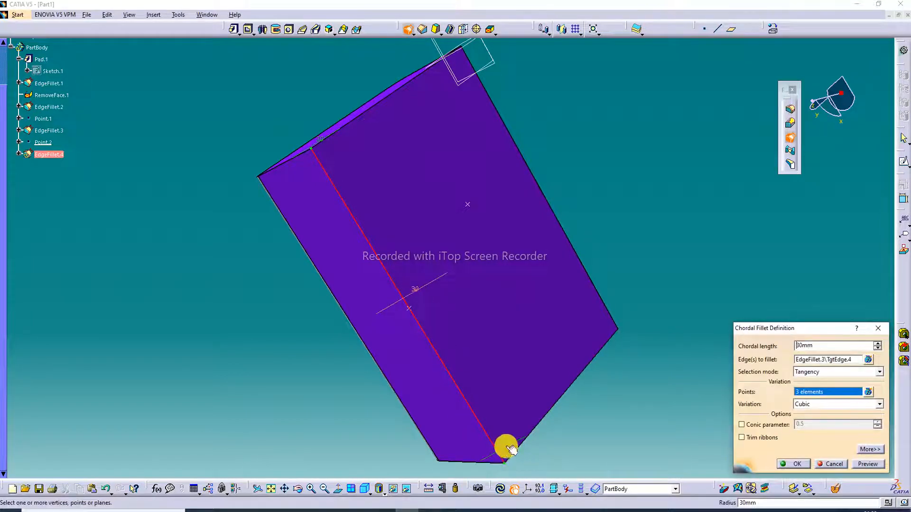
{"action": "double_click", "coordinate": [508, 447]}
{"action": "type", "text": "40"}
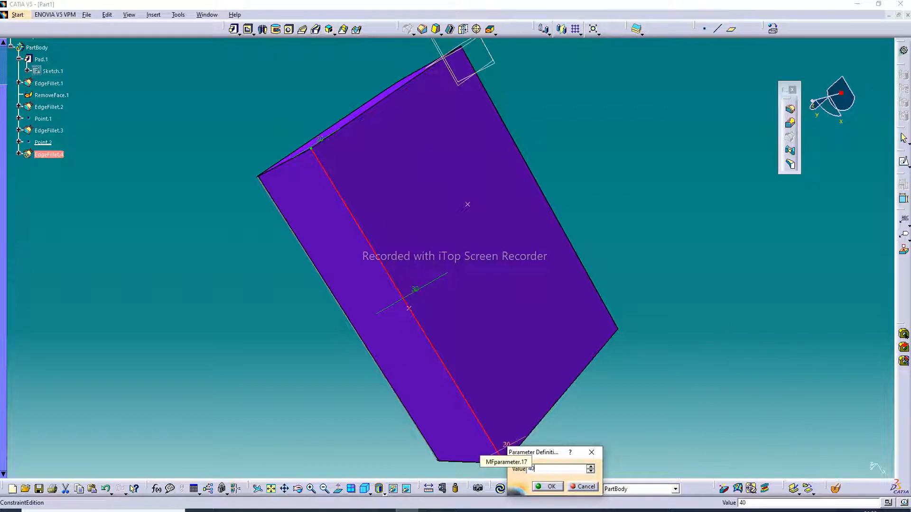
{"action": "key", "text": "Return"}
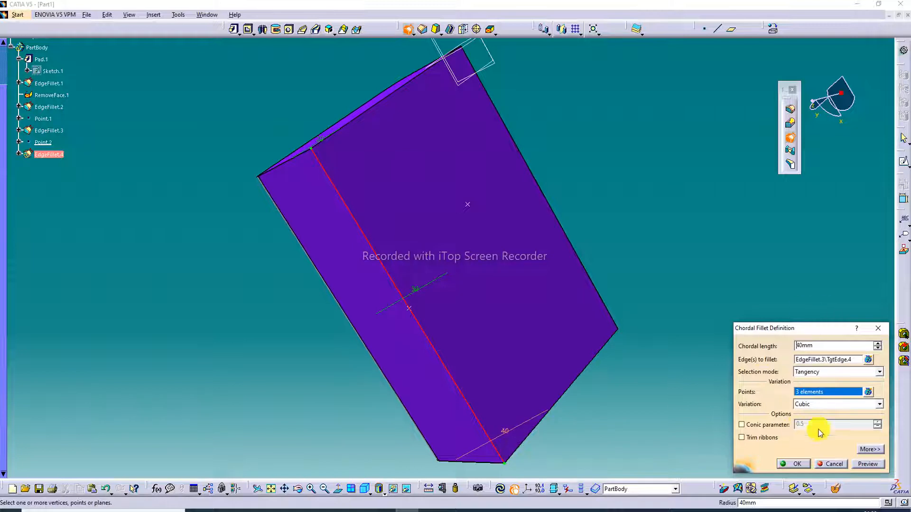
Preview the variable chordal fillet with cubic variation and create it
{"action": "left_click", "coordinate": [870, 464]}
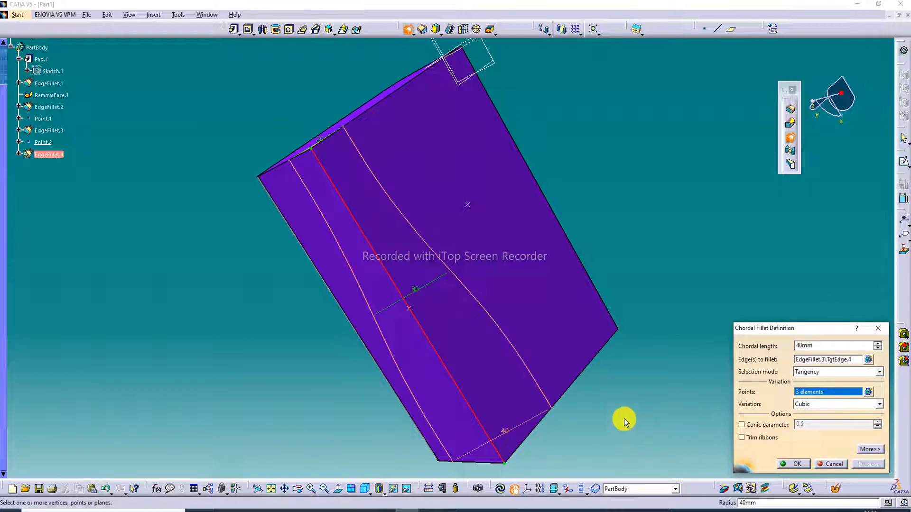
{"action": "middle_click_drag", "start_coordinate": [622, 419], "coordinate": [627, 417]}
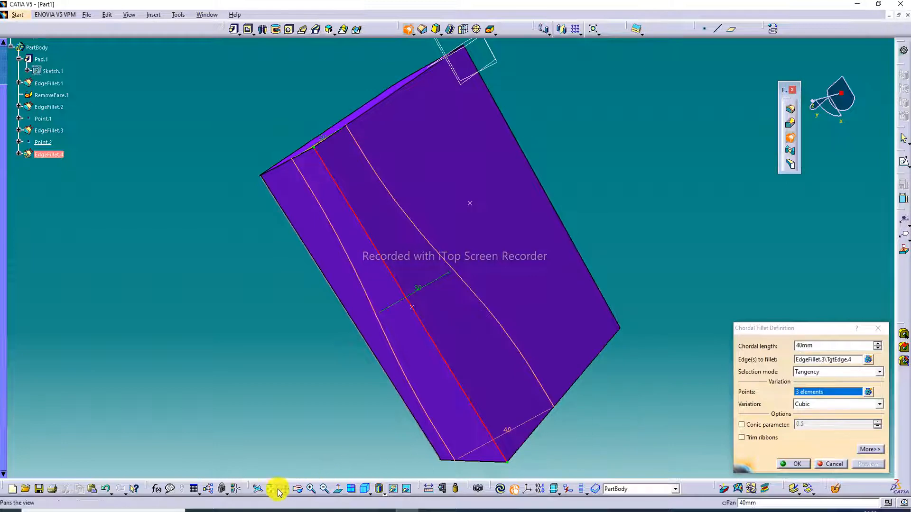
{"action": "middle_click_drag", "start_coordinate": [319, 460], "coordinate": [571, 228]}
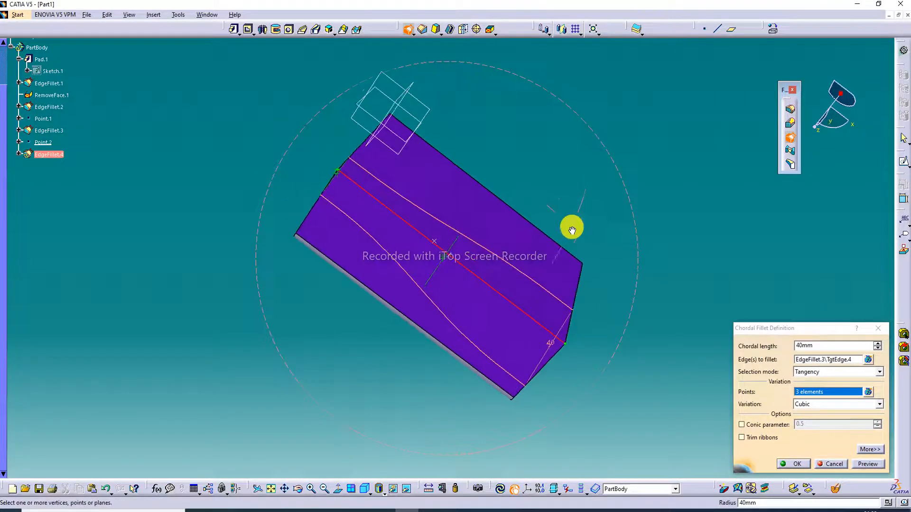
{"action": "left_click", "coordinate": [795, 466]}
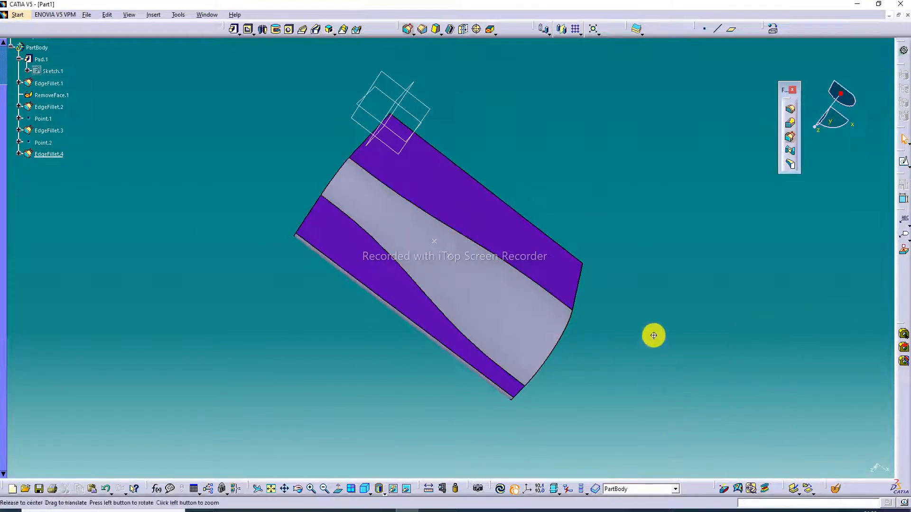
{"action": "middle_click_drag", "start_coordinate": [654, 336], "coordinate": [446, 299]}
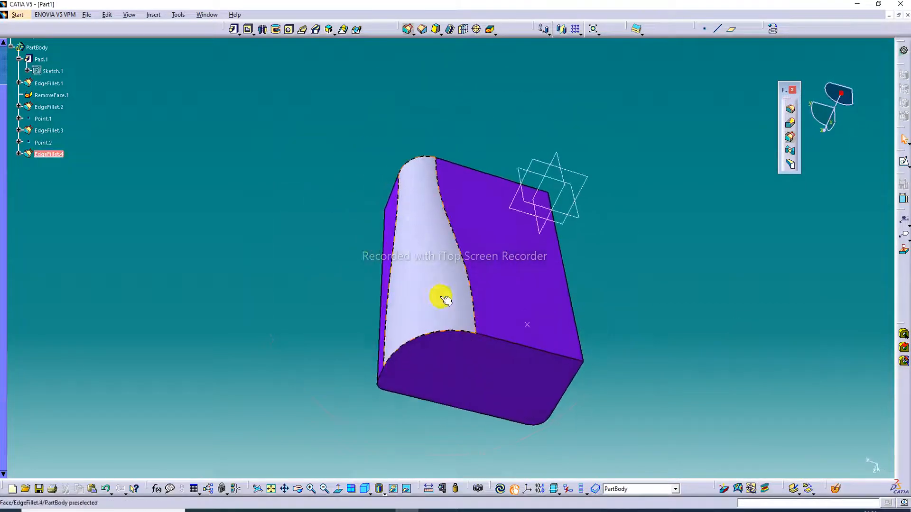
Edit the widest chordal fillet to use Linear variation, previewing it before applying the change
{"action": "double_click", "coordinate": [445, 297]}
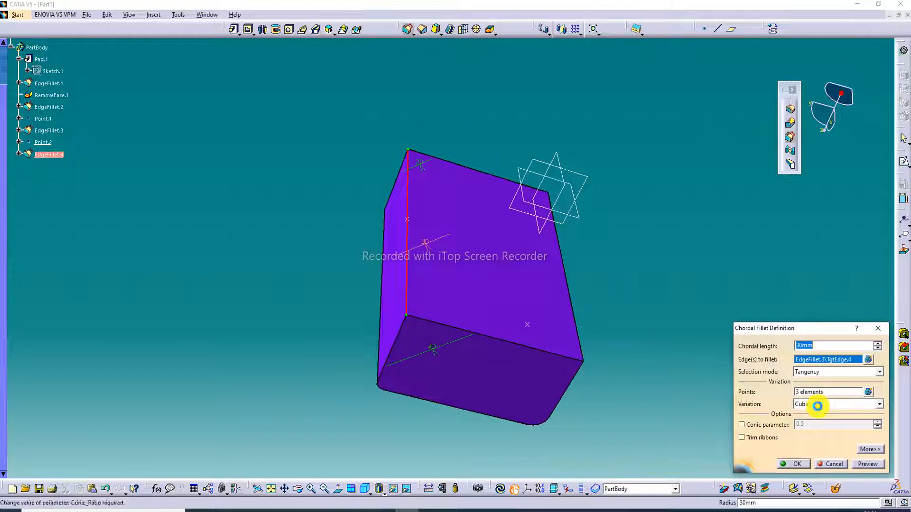
{"action": "left_click", "coordinate": [818, 404]}
{"action": "left_click", "coordinate": [823, 417]}
{"action": "left_click", "coordinate": [872, 465]}
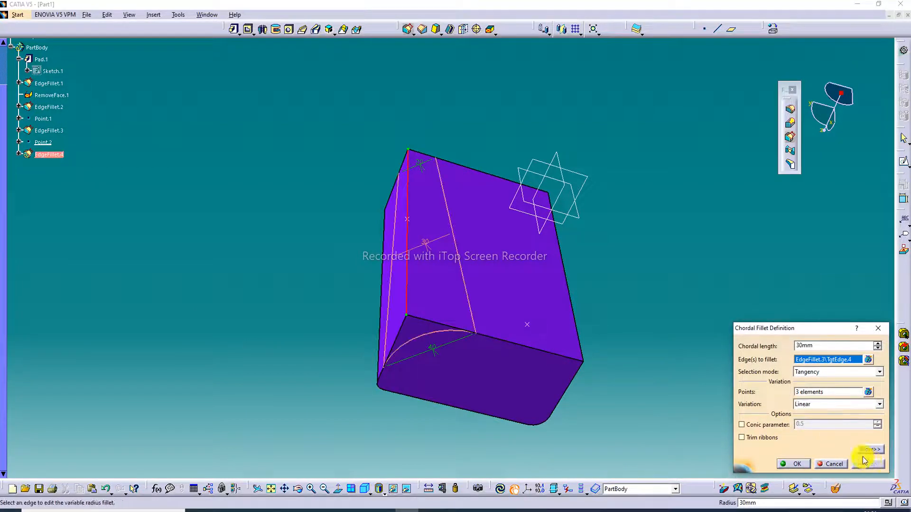
{"action": "left_click", "coordinate": [795, 464]}
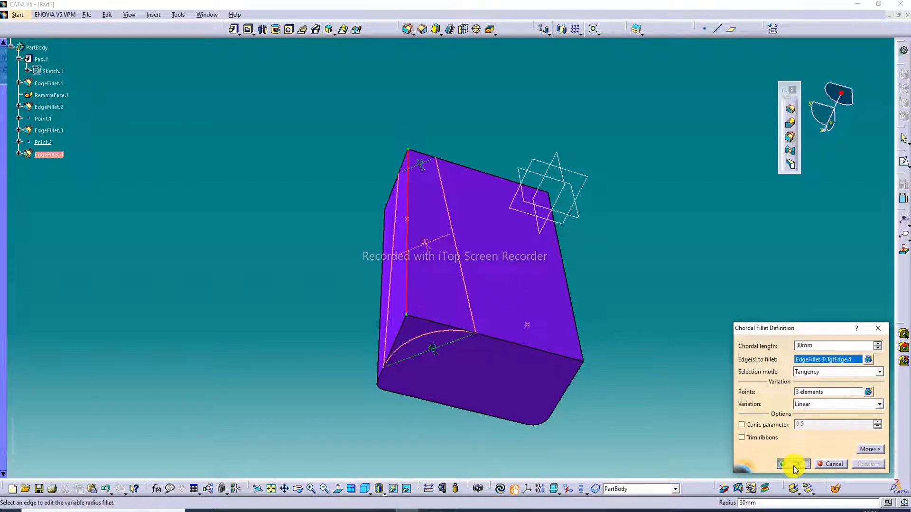
Examine the linear fillet and the other filleted edges from all around the block
{"action": "middle_click_drag", "start_coordinate": [515, 259], "coordinate": [549, 284]}
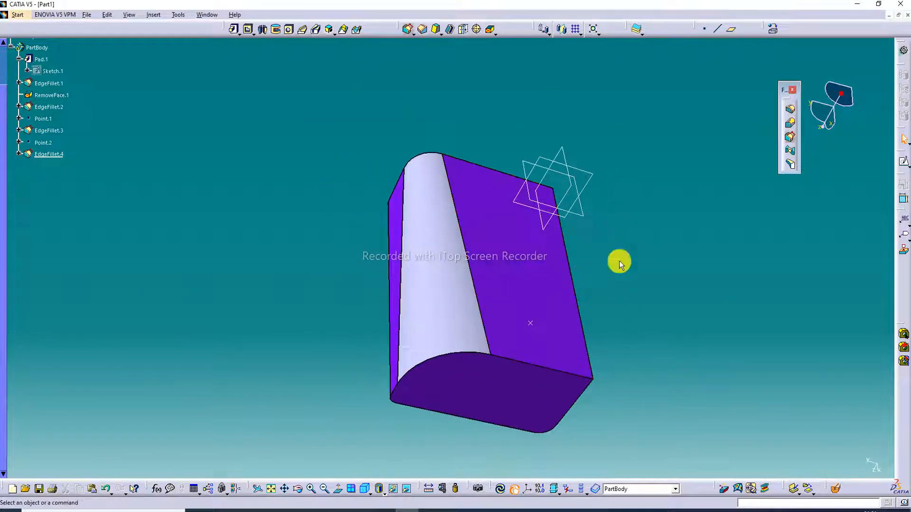
{"action": "left_click", "coordinate": [790, 150]}
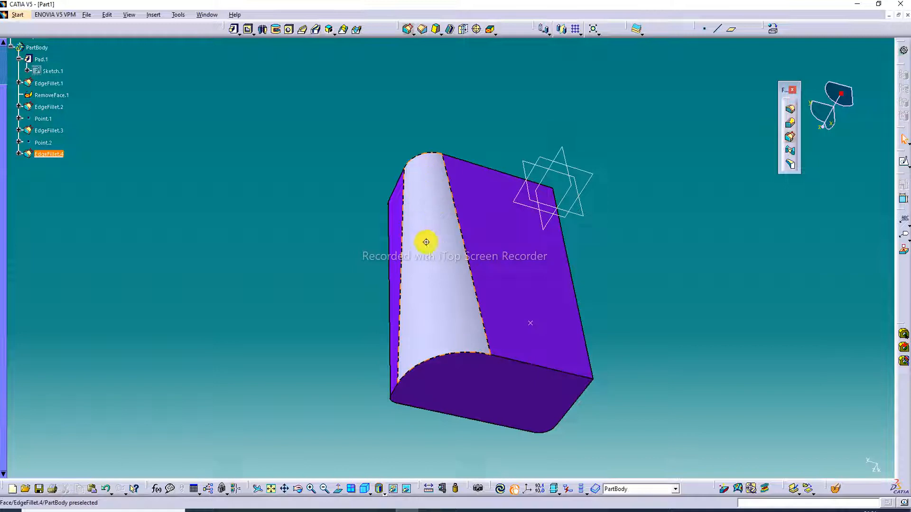
{"action": "middle_click_drag", "start_coordinate": [425, 240], "coordinate": [484, 243]}
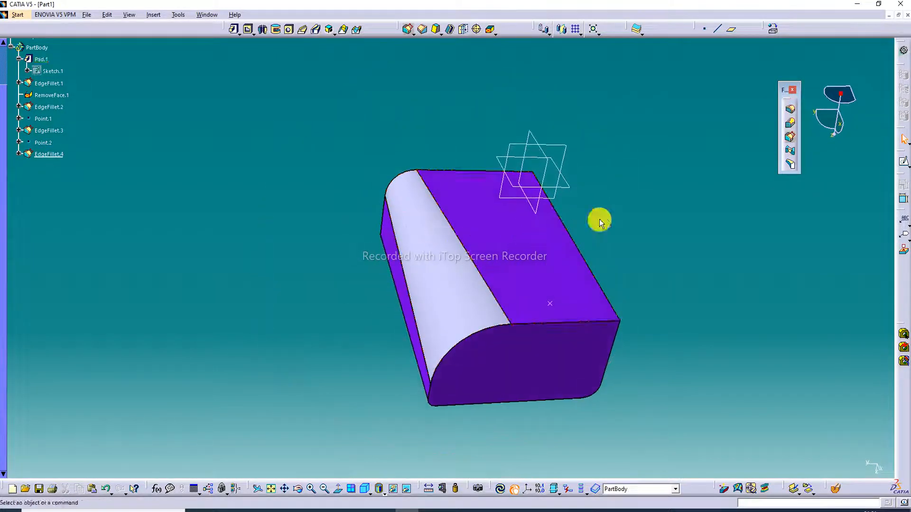
{"action": "middle_click_drag", "start_coordinate": [623, 208], "coordinate": [527, 98]}
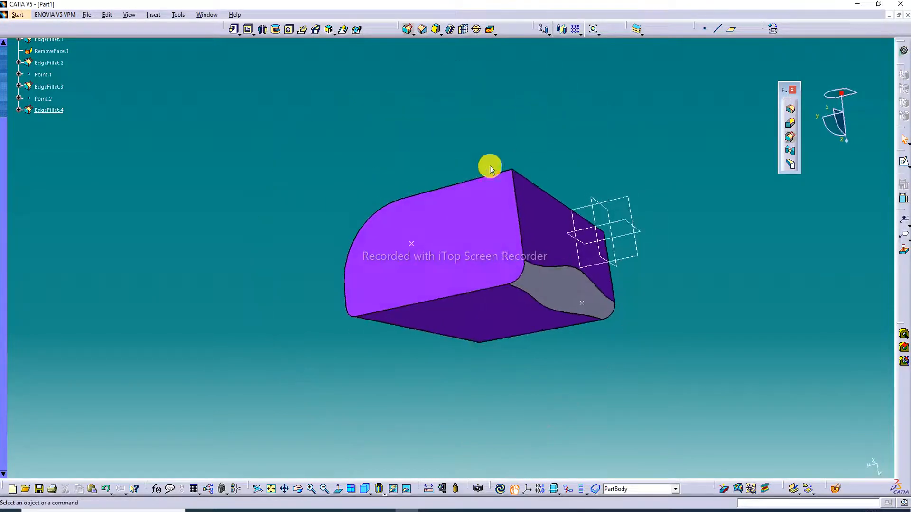
{"action": "middle_click_drag", "start_coordinate": [488, 163], "coordinate": [815, 159]}
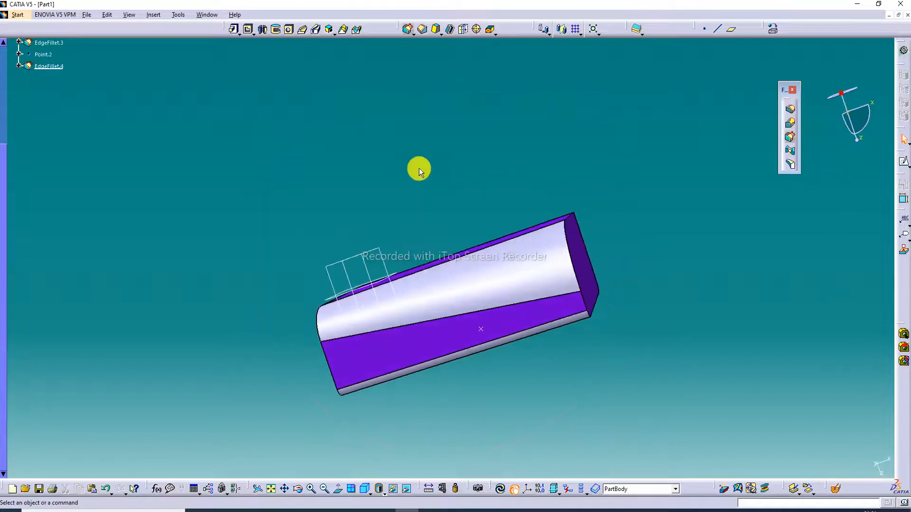
{"action": "middle_click_drag", "start_coordinate": [295, 284], "coordinate": [501, 171]}
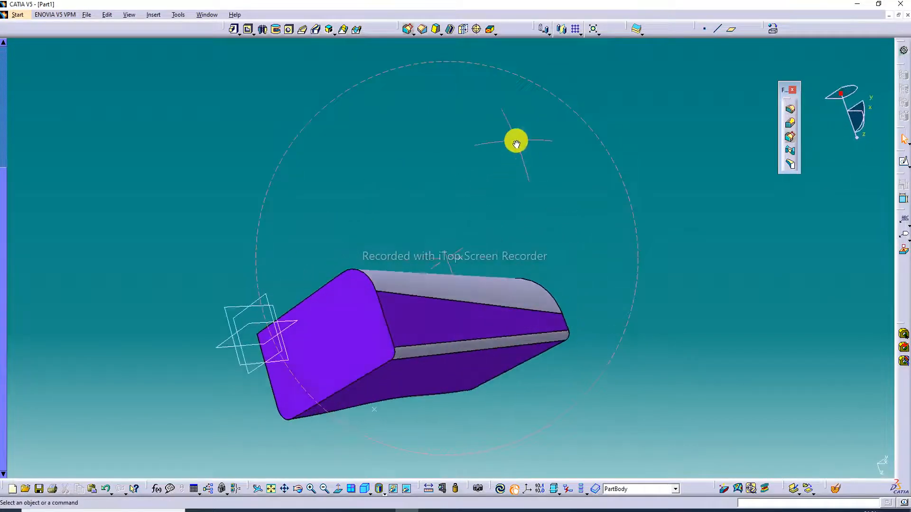
{"action": "middle_click_drag", "start_coordinate": [301, 319], "coordinate": [478, 271]}
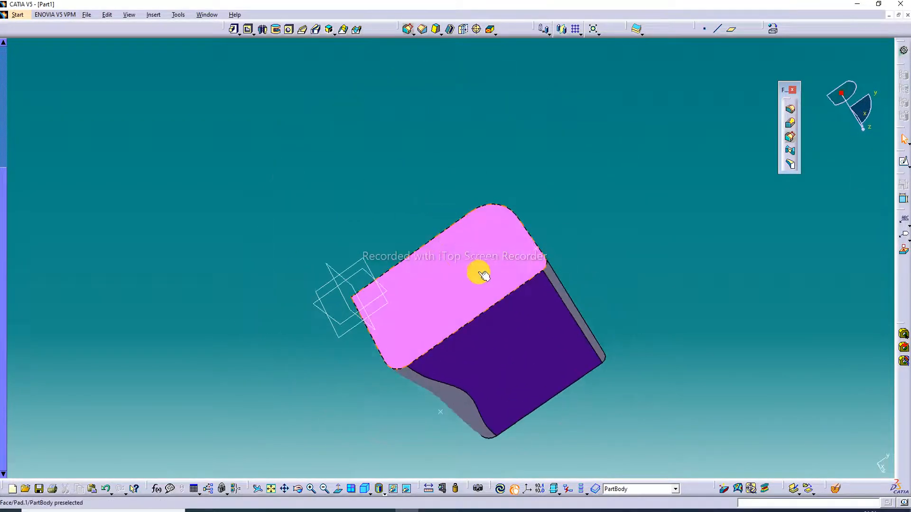
{"action": "left_click", "coordinate": [465, 272]}
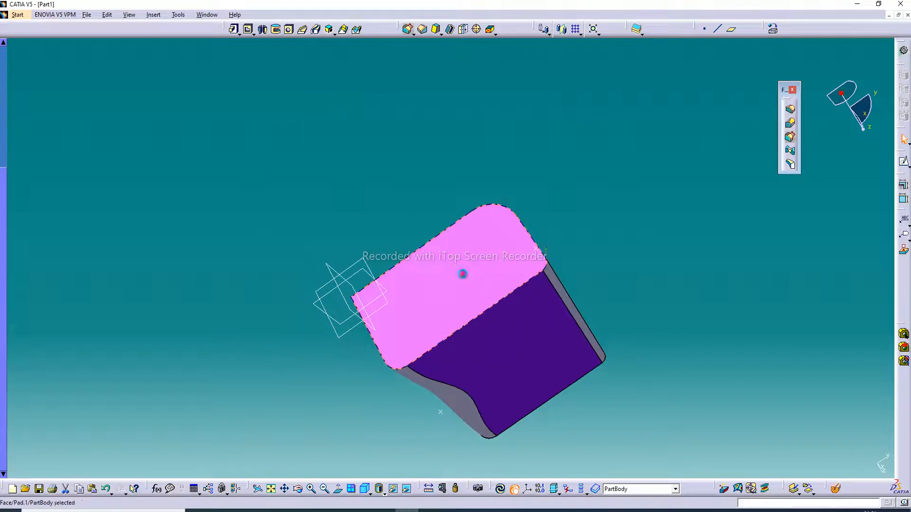
{"action": "left_click", "coordinate": [790, 137]}
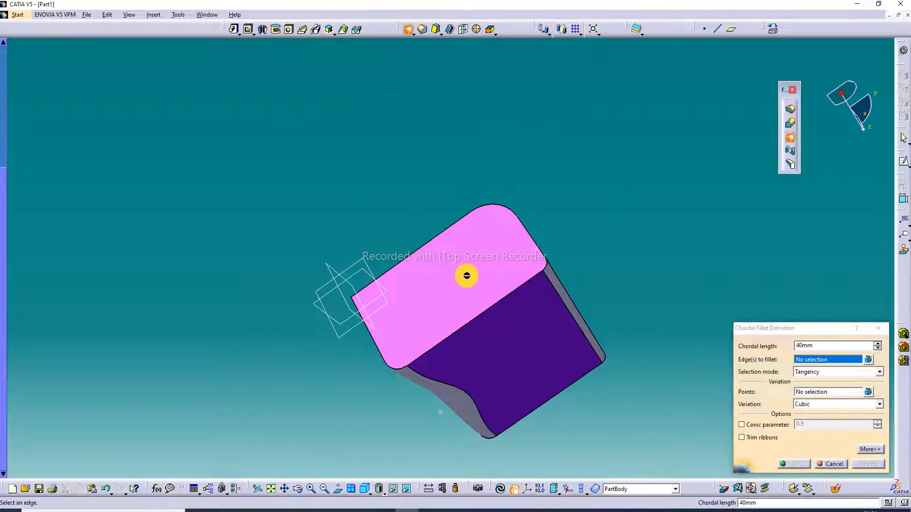
{"action": "left_click", "coordinate": [877, 329]}
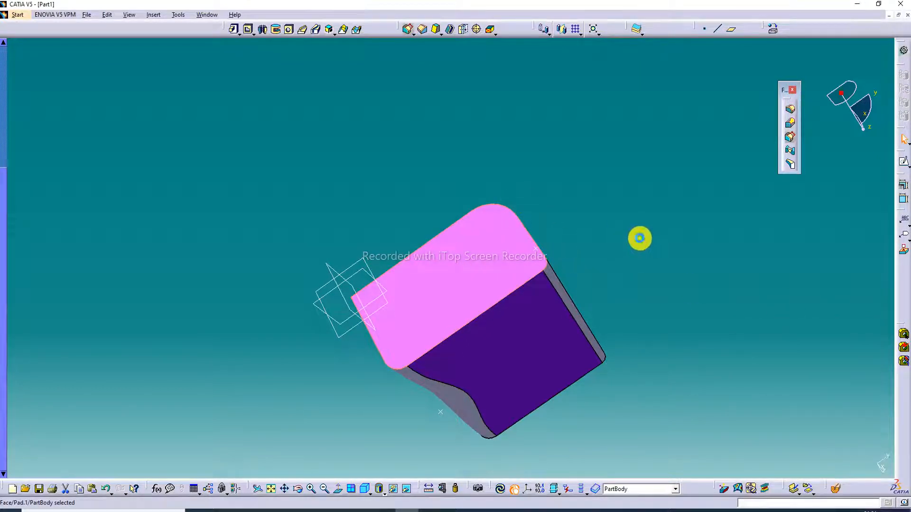
{"action": "left_click", "coordinate": [639, 239]}
{"action": "left_click", "coordinate": [268, 511]}
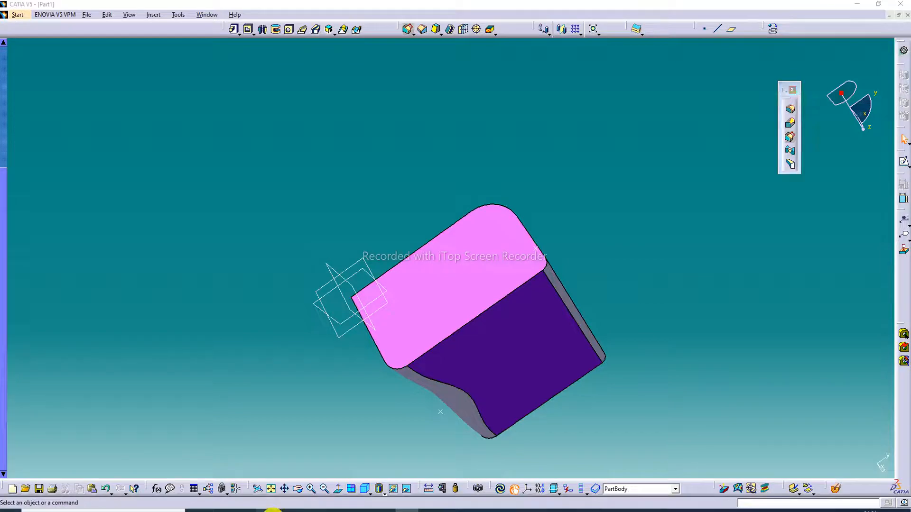